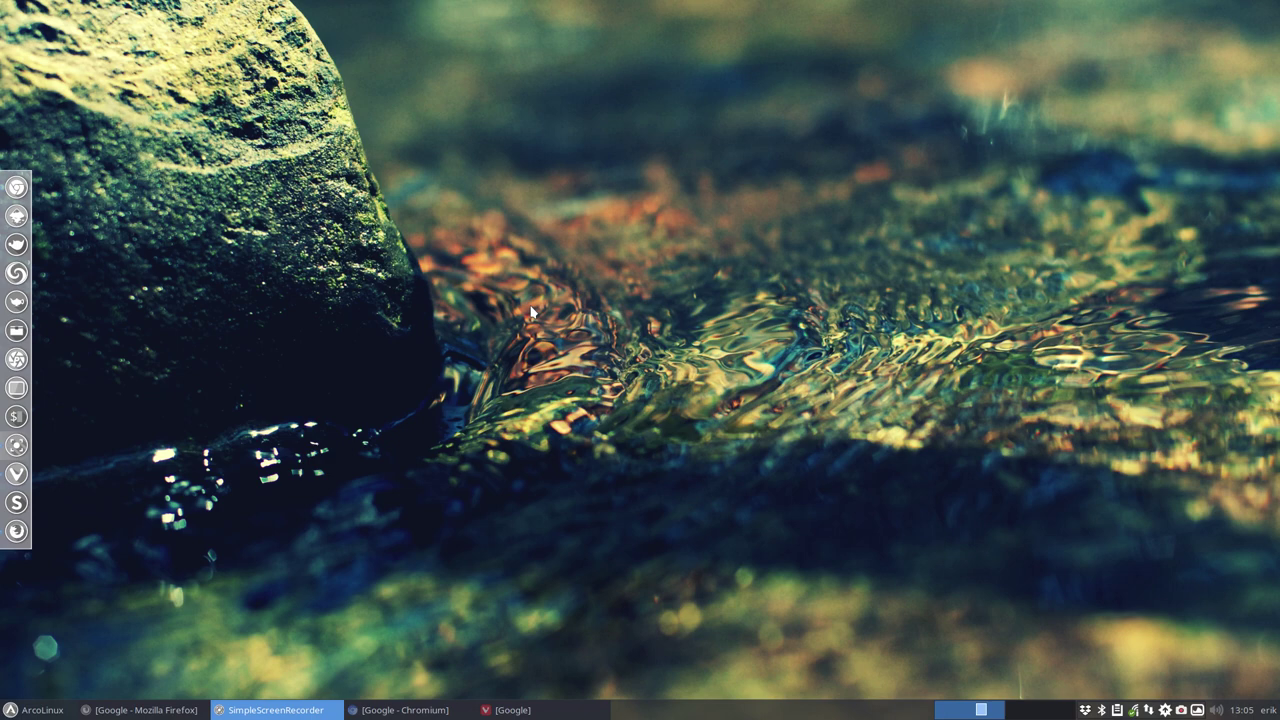
# Show the system summary in a Termite terminal (Ctrl+Alt+T), centre it, then close it.
pyautogui.hotkey('ctrl', 'alt', 't')
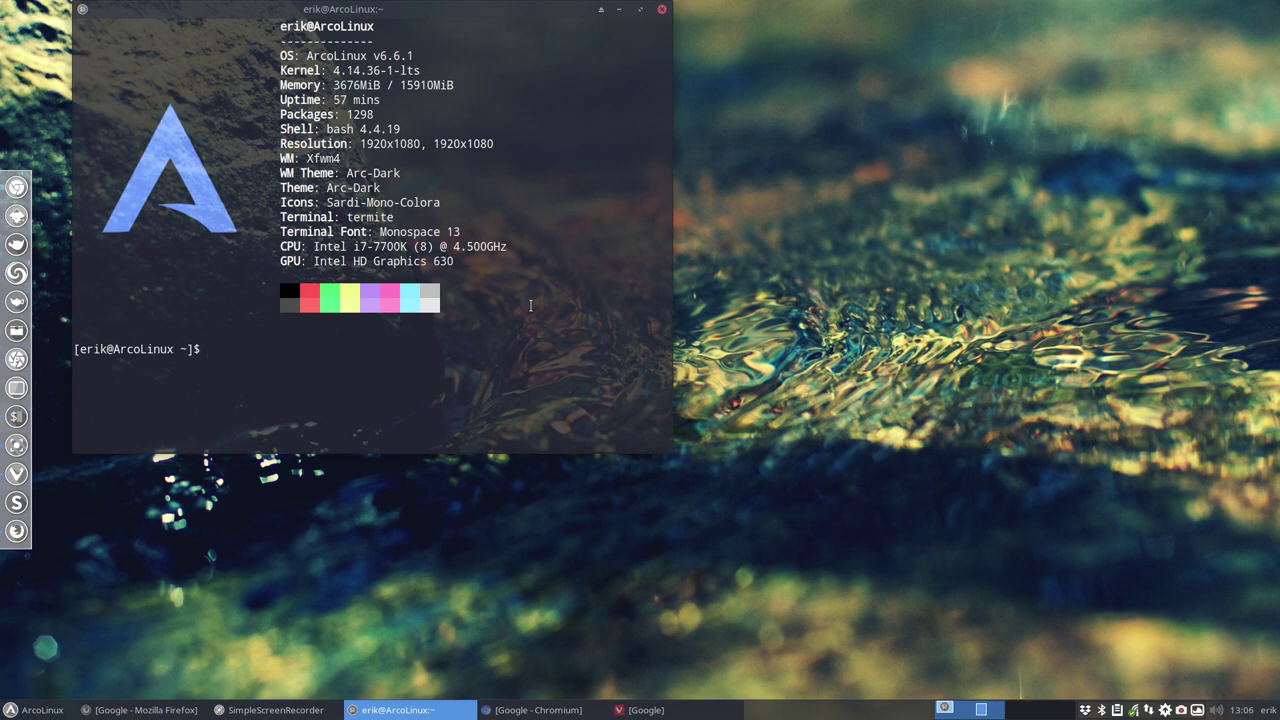
pyautogui.moveTo(424, 13); pyautogui.dragTo(622, 88)
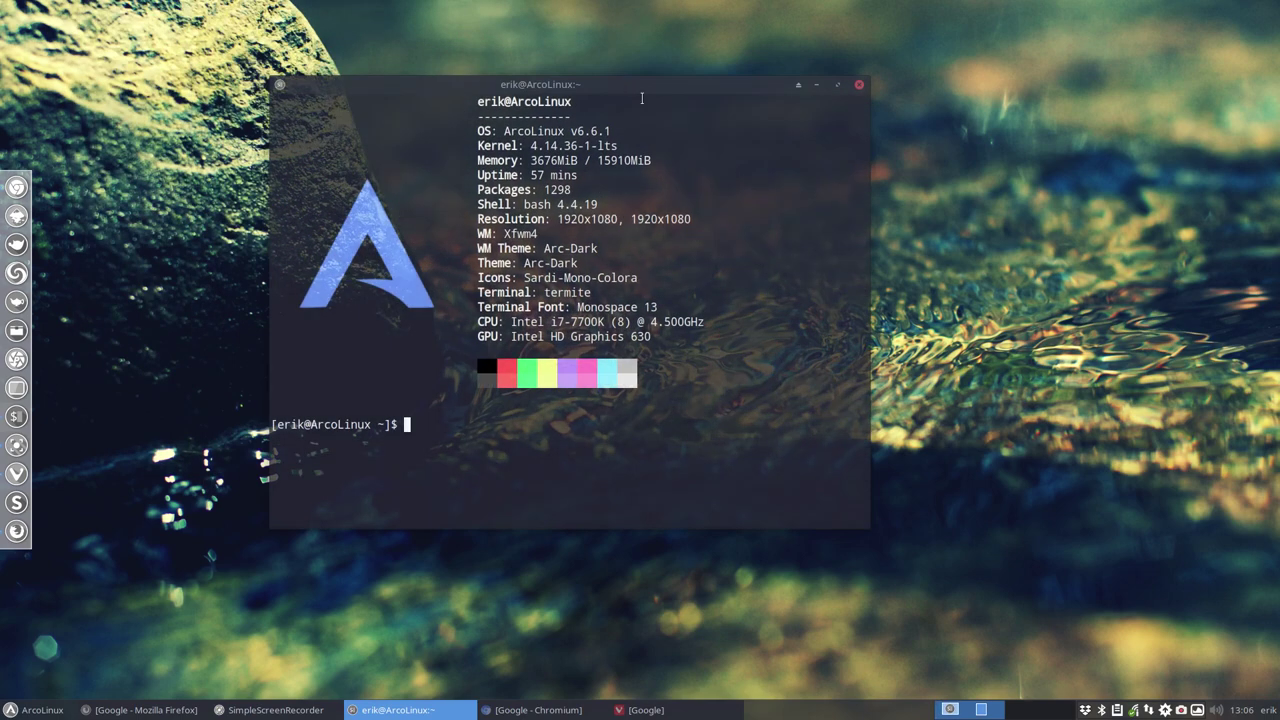
pyautogui.click(858, 86)
# Glance at the clock calendar, then bring Firefox with the Google page back up.
pyautogui.click(1240, 710)
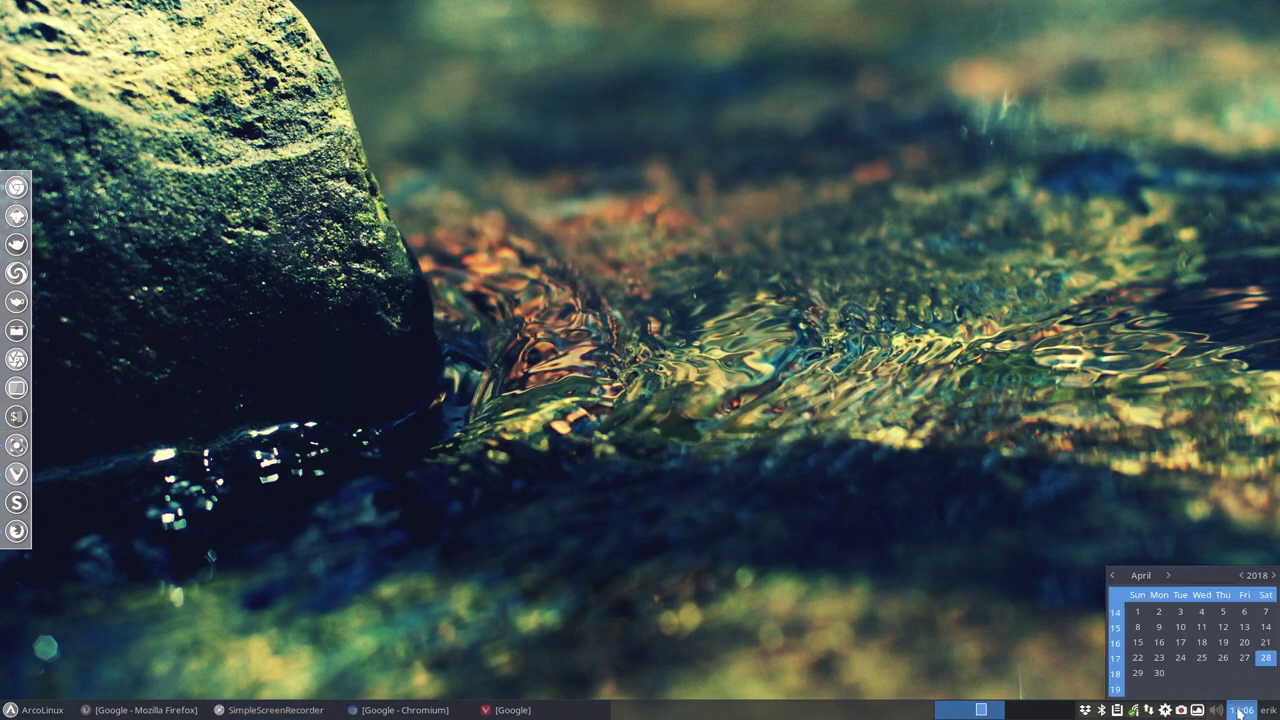
pyautogui.click(1240, 710)
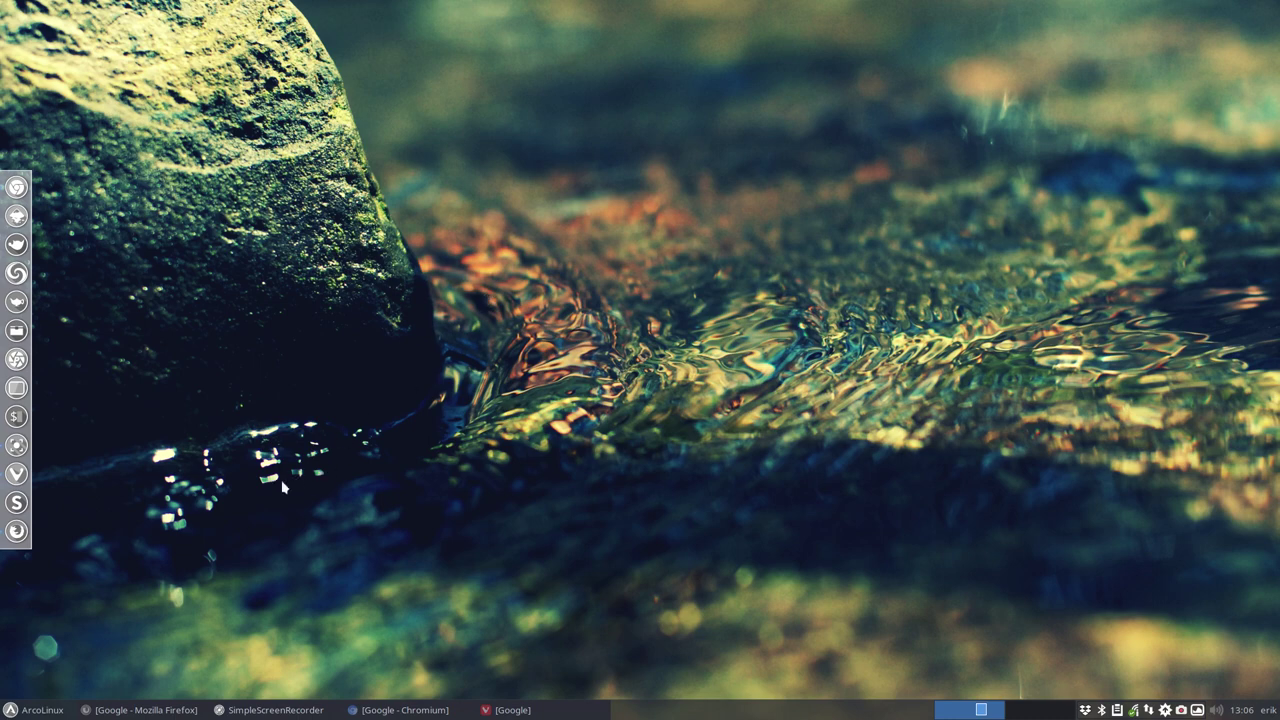
pyautogui.click(131, 712)
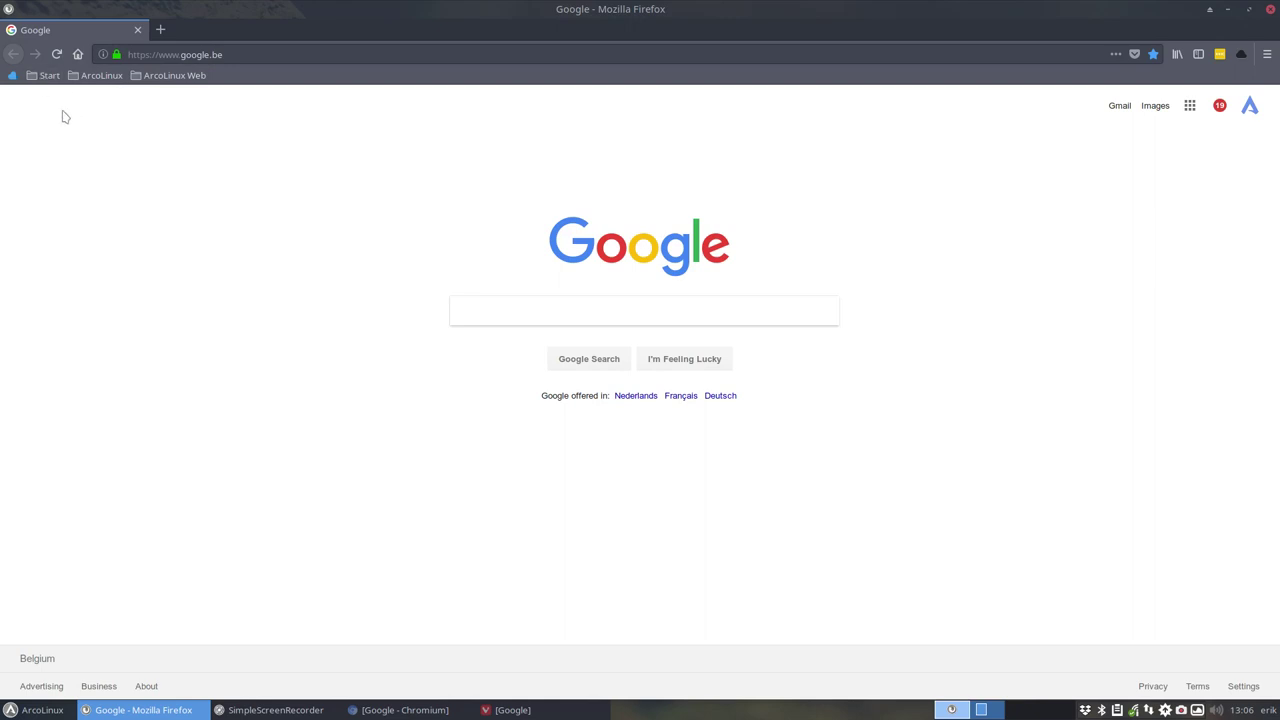
# Browse the Start, ArcoLinux and ArcoLinux Web bookmark-toolbar folders in Firefox.
pyautogui.click(48, 77)
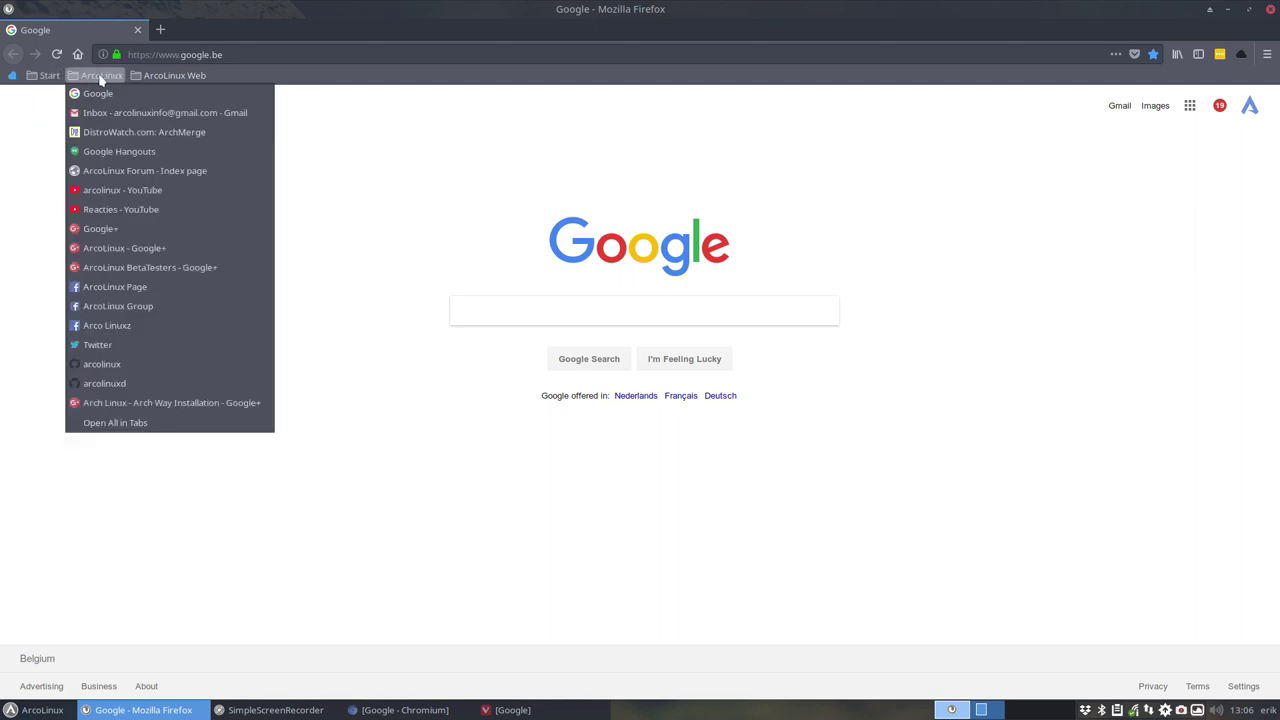
pyautogui.moveTo(160, 80)
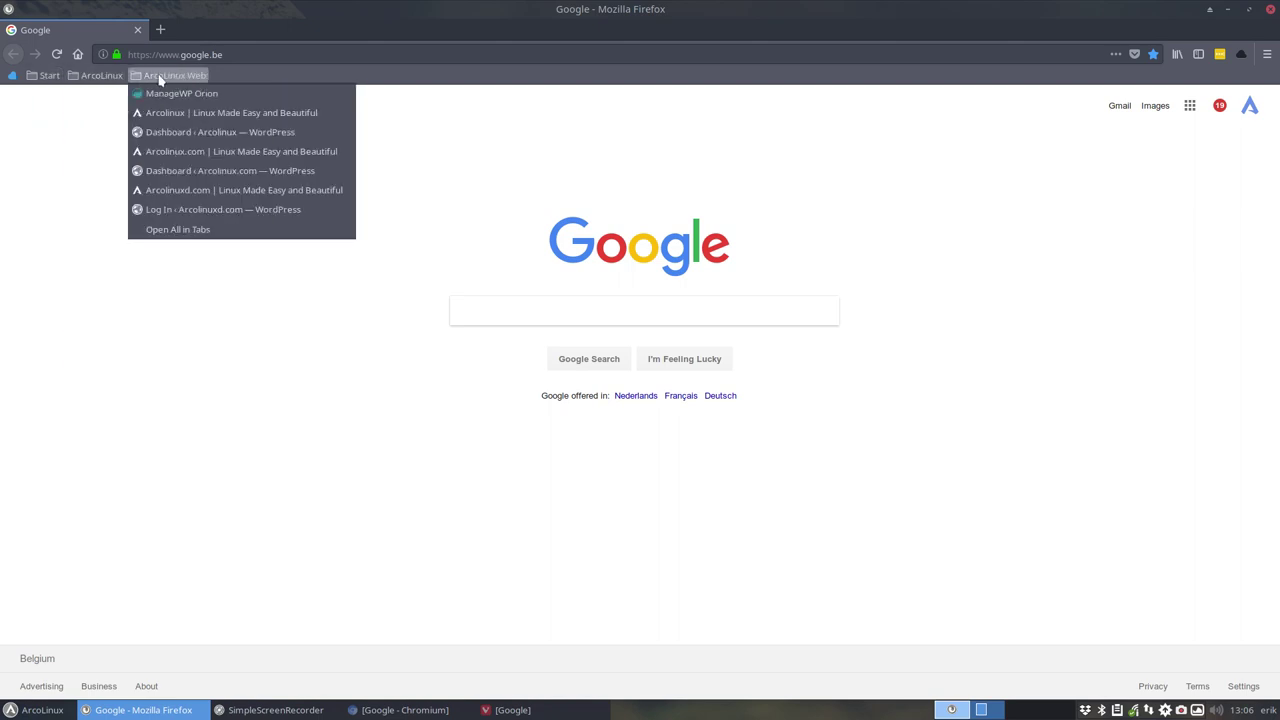
pyautogui.click(57, 120)
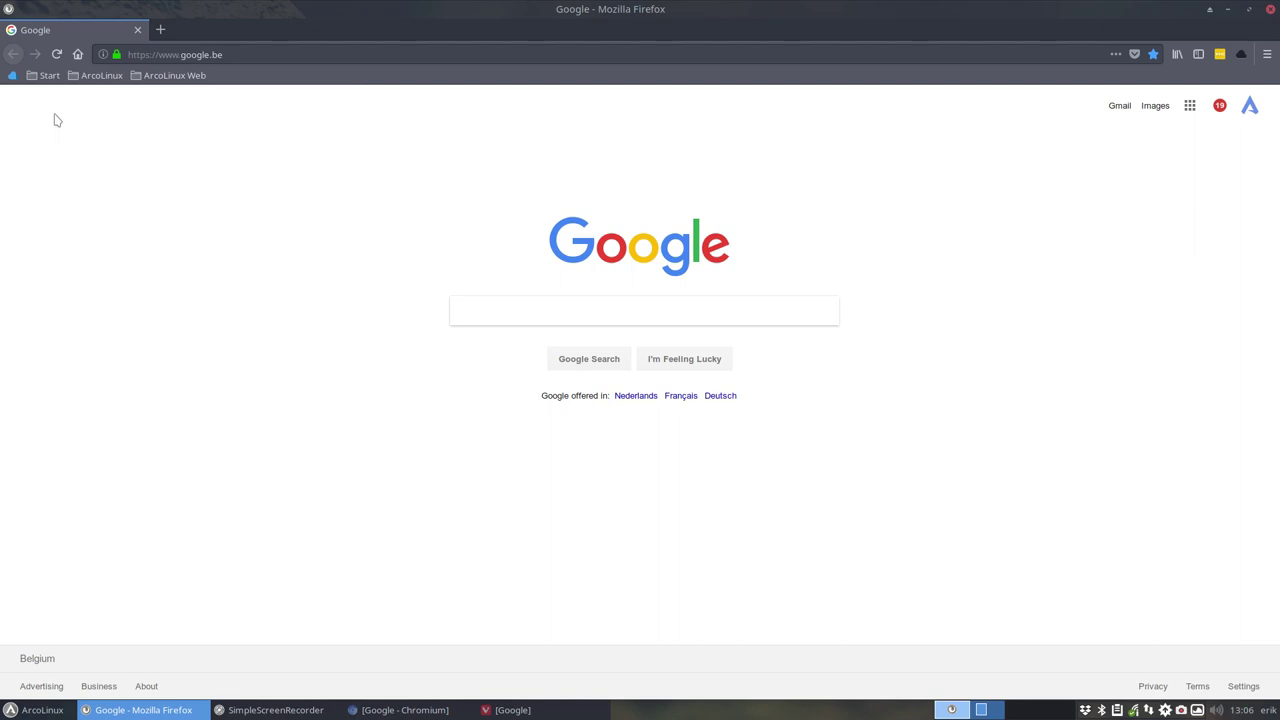
pyautogui.click(47, 78)
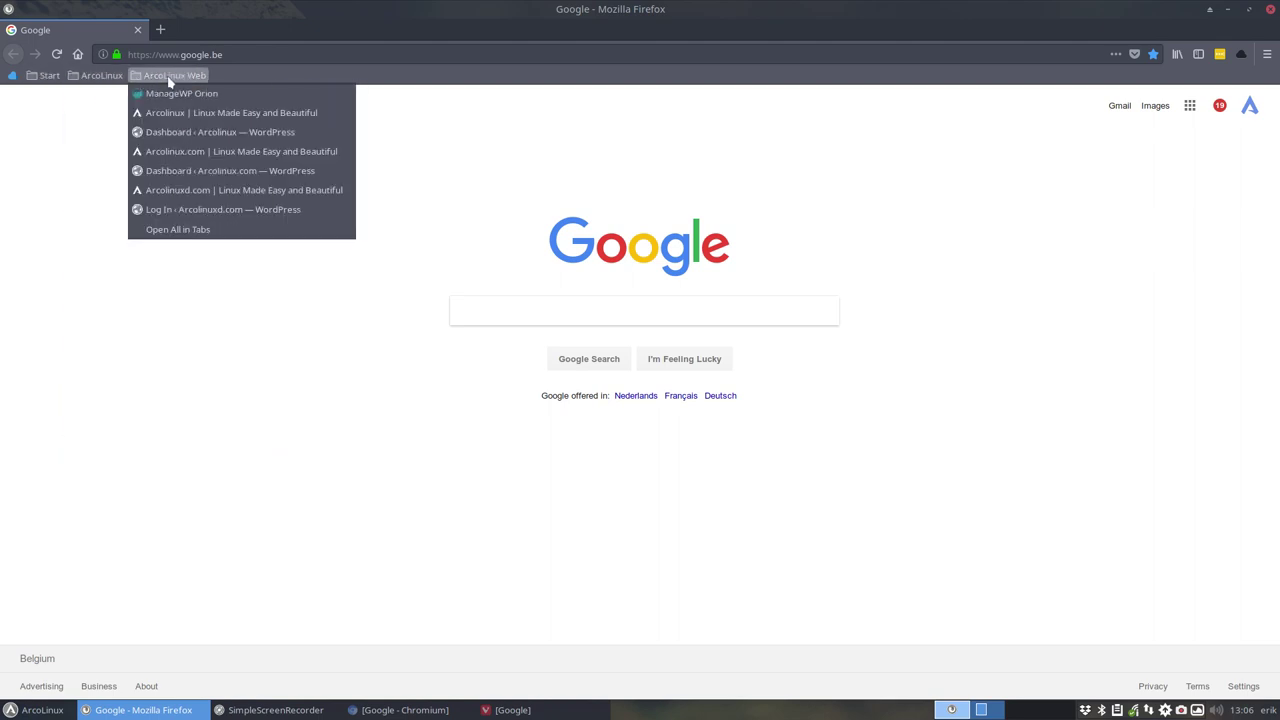
pyautogui.click(491, 155)
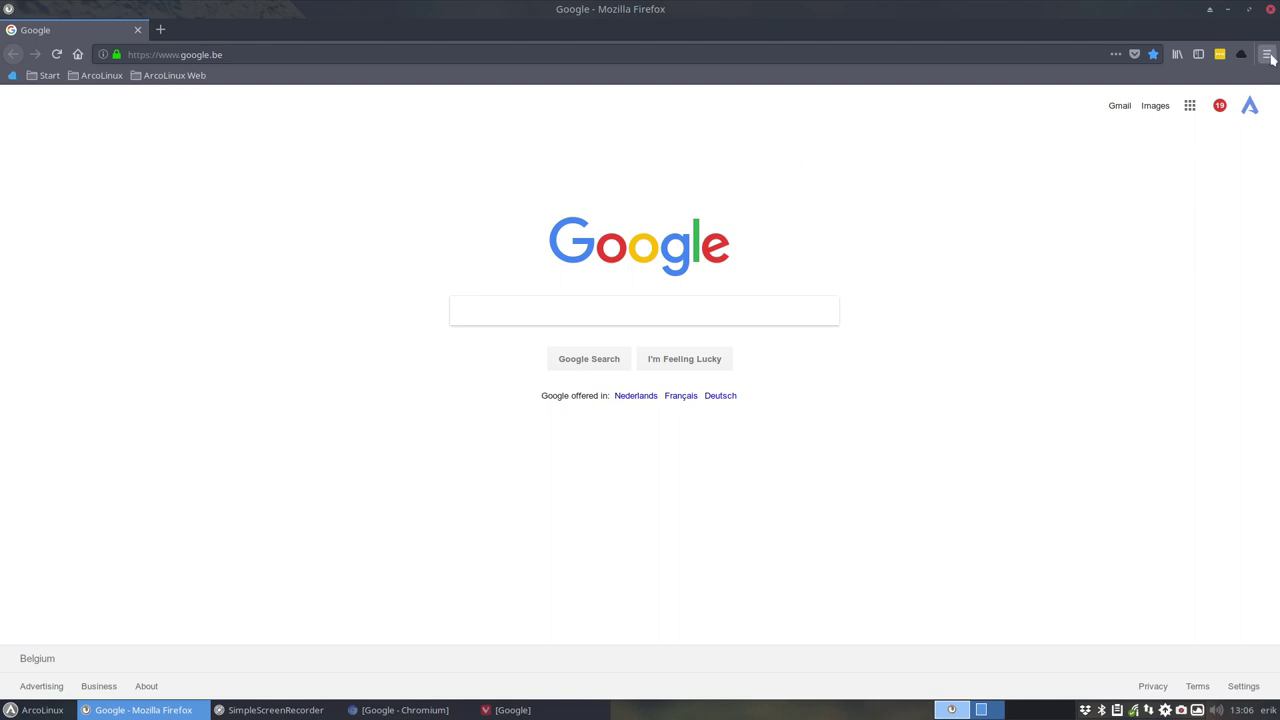
# Check the Sync account in Firefox's main menu, then take the window out of full screen.
pyautogui.click(1268, 55)
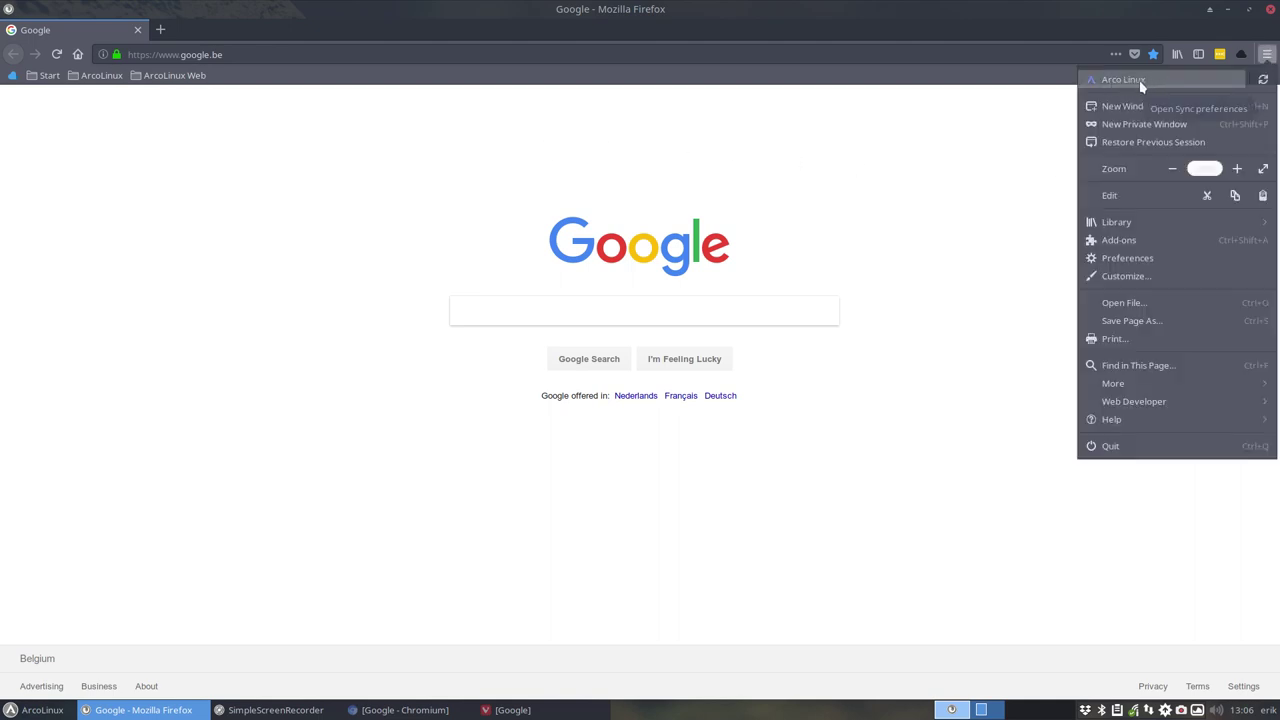
pyautogui.click(375, 176)
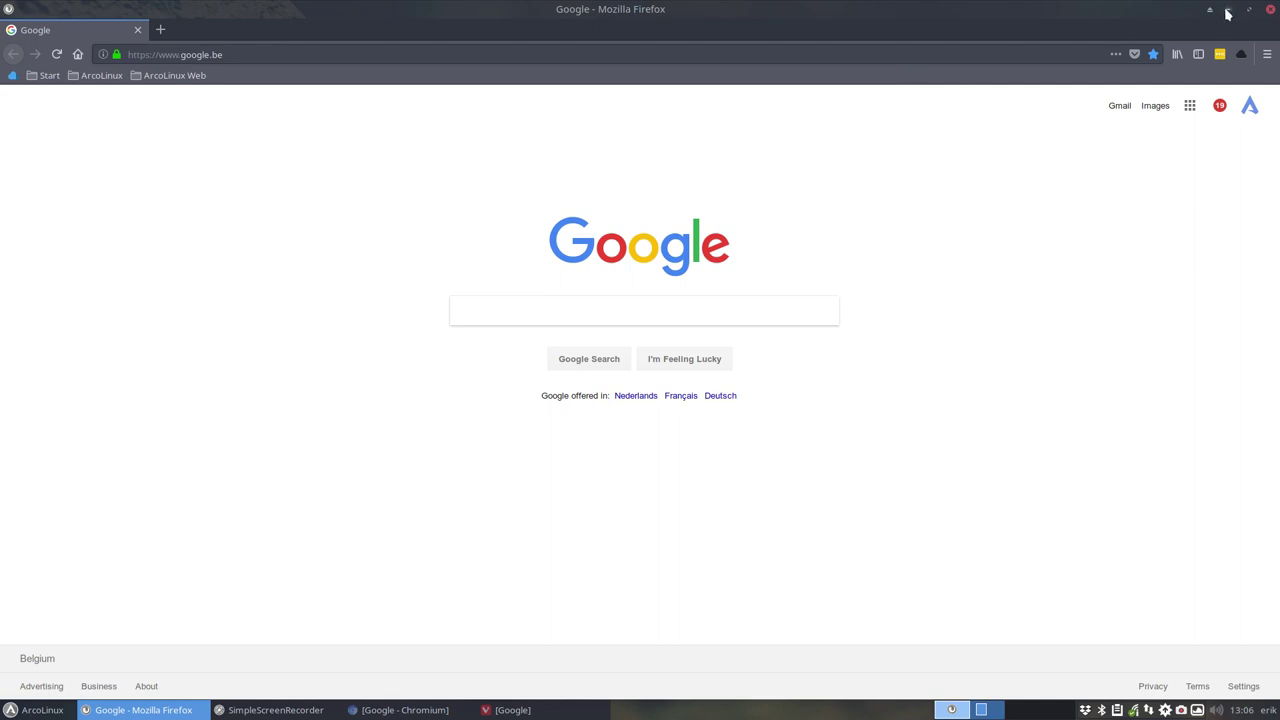
pyautogui.moveTo(1097, 26); pyautogui.dragTo(1142, 43)
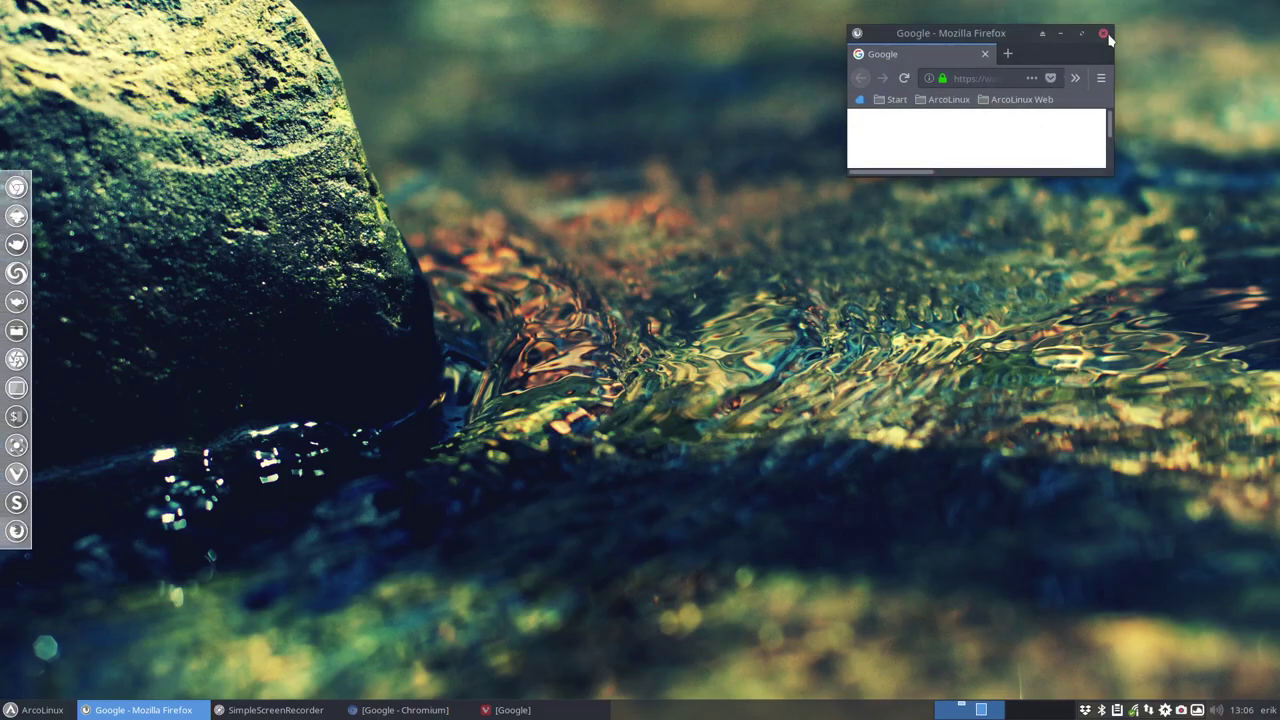
# Close Firefox, bring up Chromium and look through its Start and ArcoLinux bookmark folders.
pyautogui.click(1104, 33)
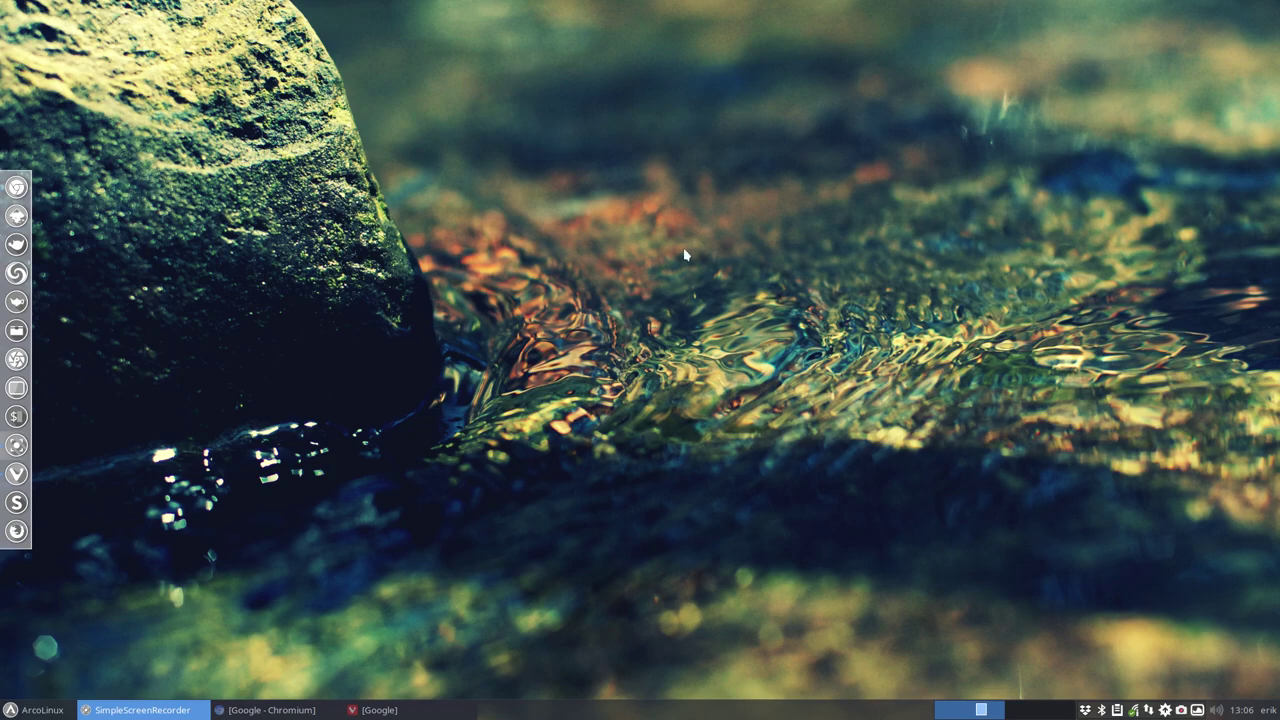
pyautogui.click(252, 709)
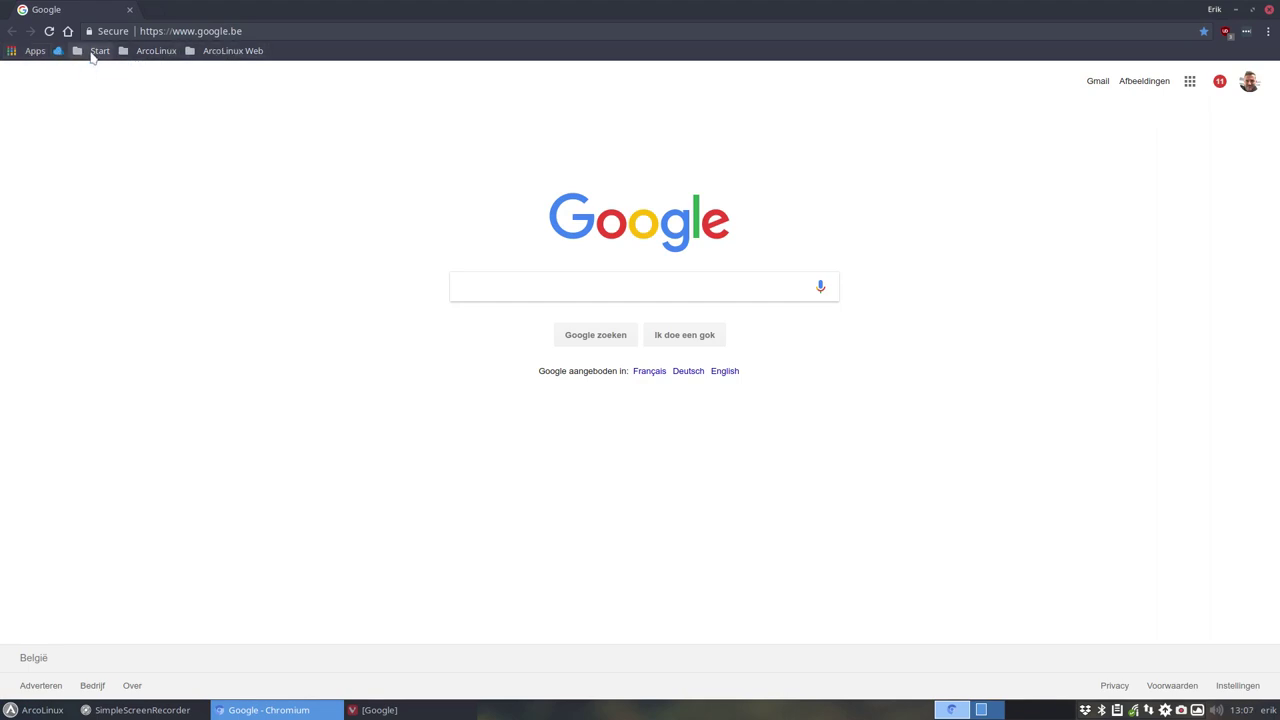
pyautogui.click(92, 52)
pyautogui.moveTo(140, 55)
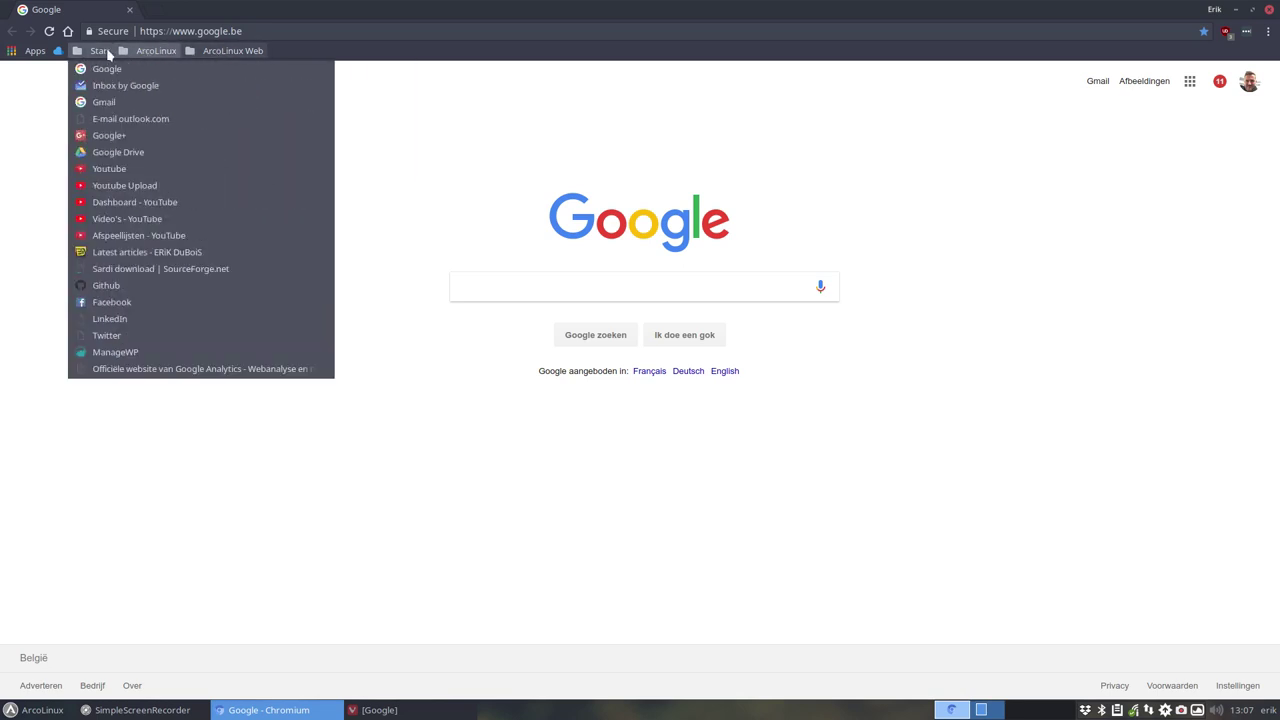
pyautogui.click(243, 51)
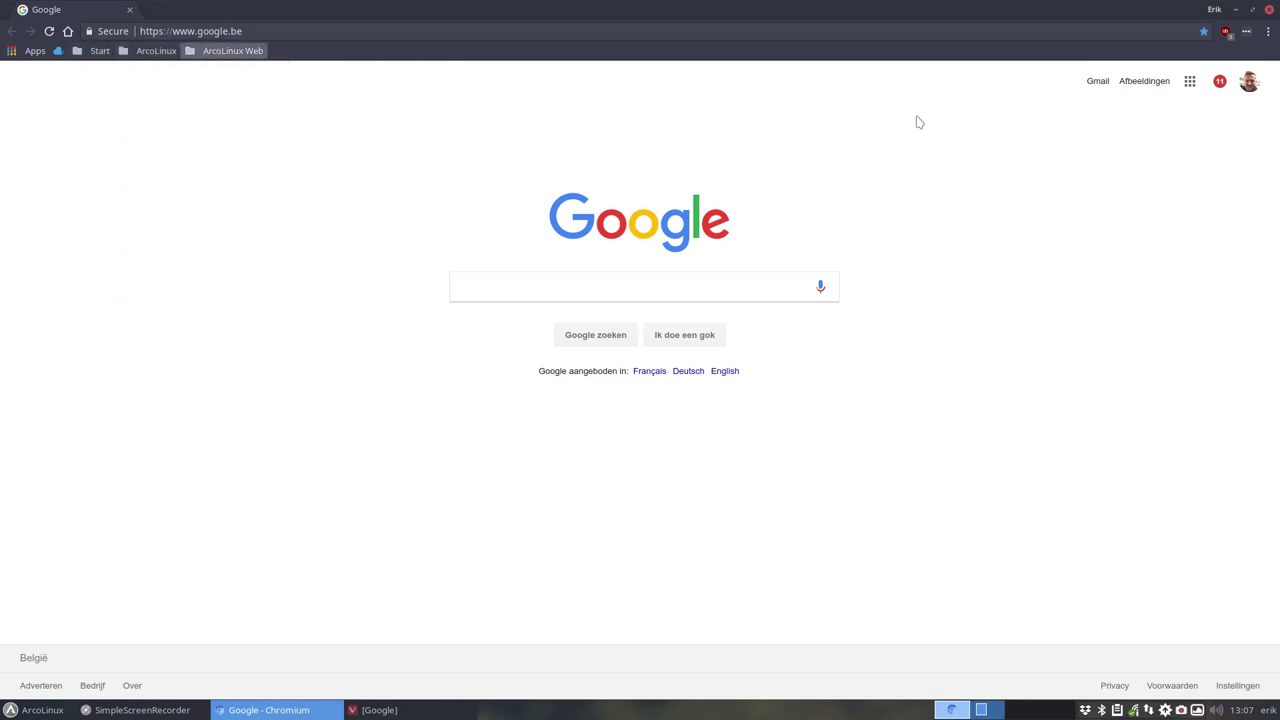
# Confirm in Chromium's Settings that Sync is on, then close Chromium.
pyautogui.click(1270, 32)
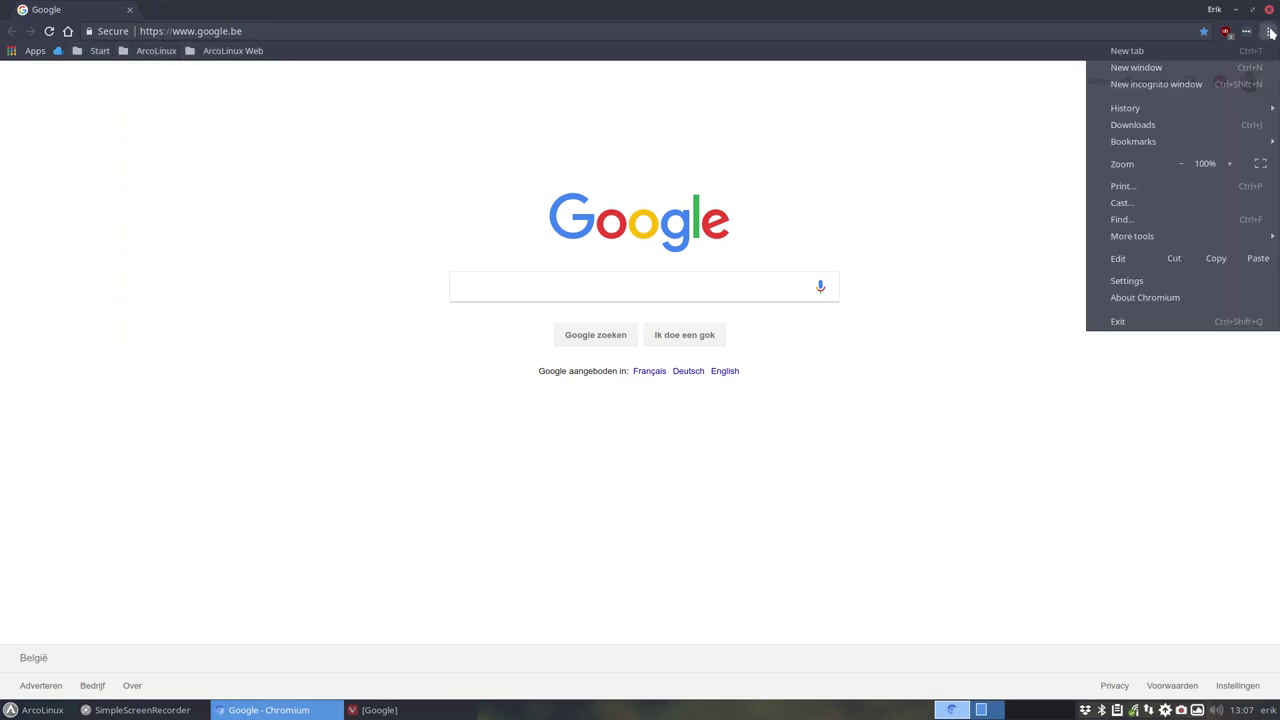
pyautogui.click(1168, 284)
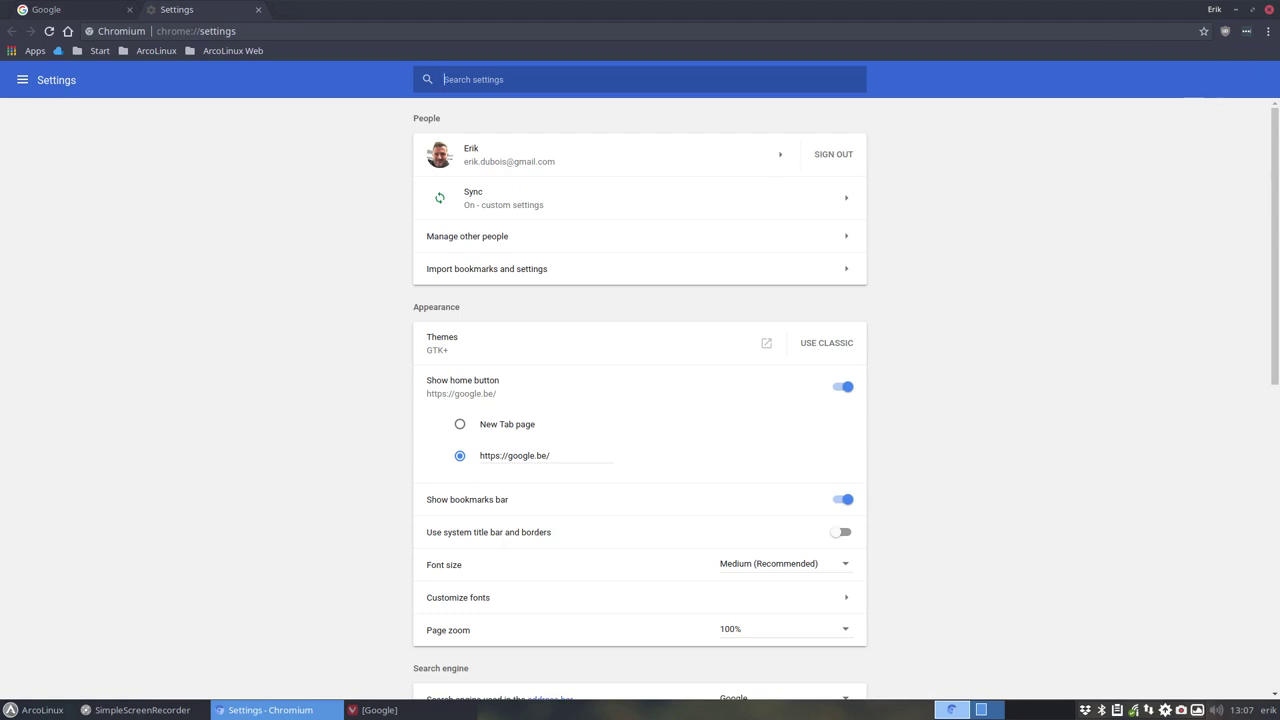
pyautogui.click(1269, 10)
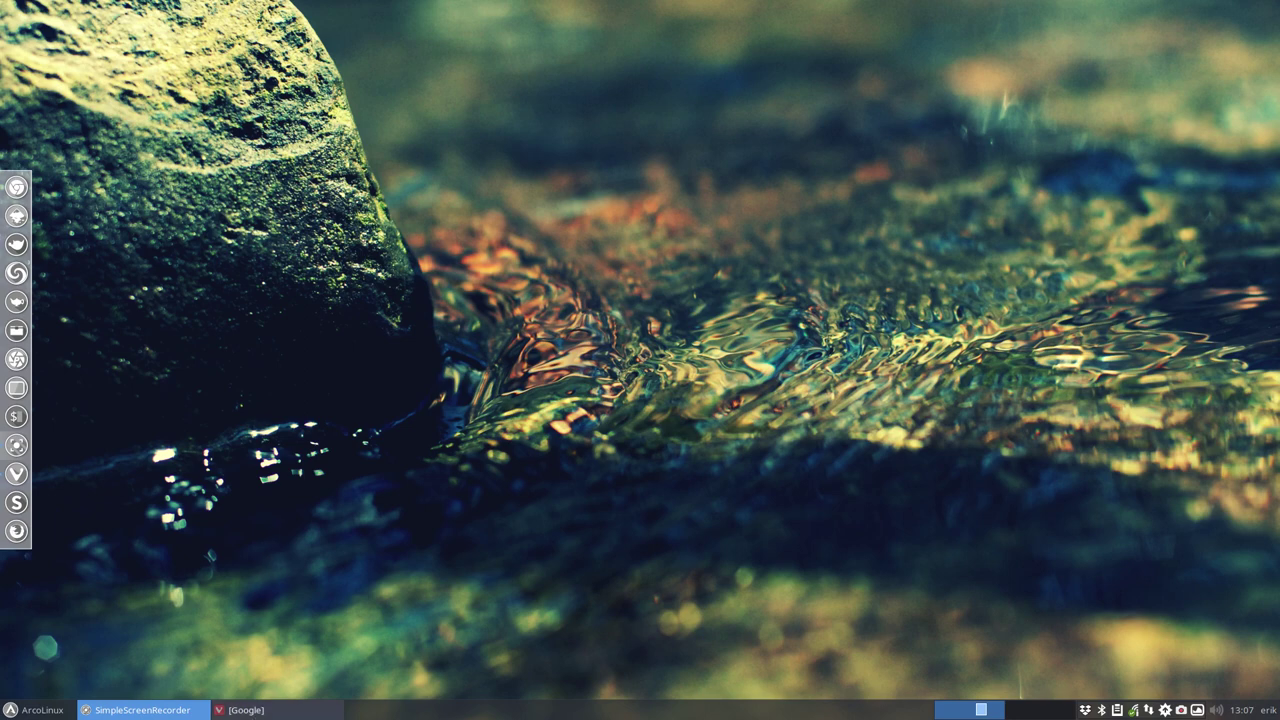
# Bring up Vivaldi on Google, review its Startup settings, then close that settings tab.
pyautogui.click(258, 711)
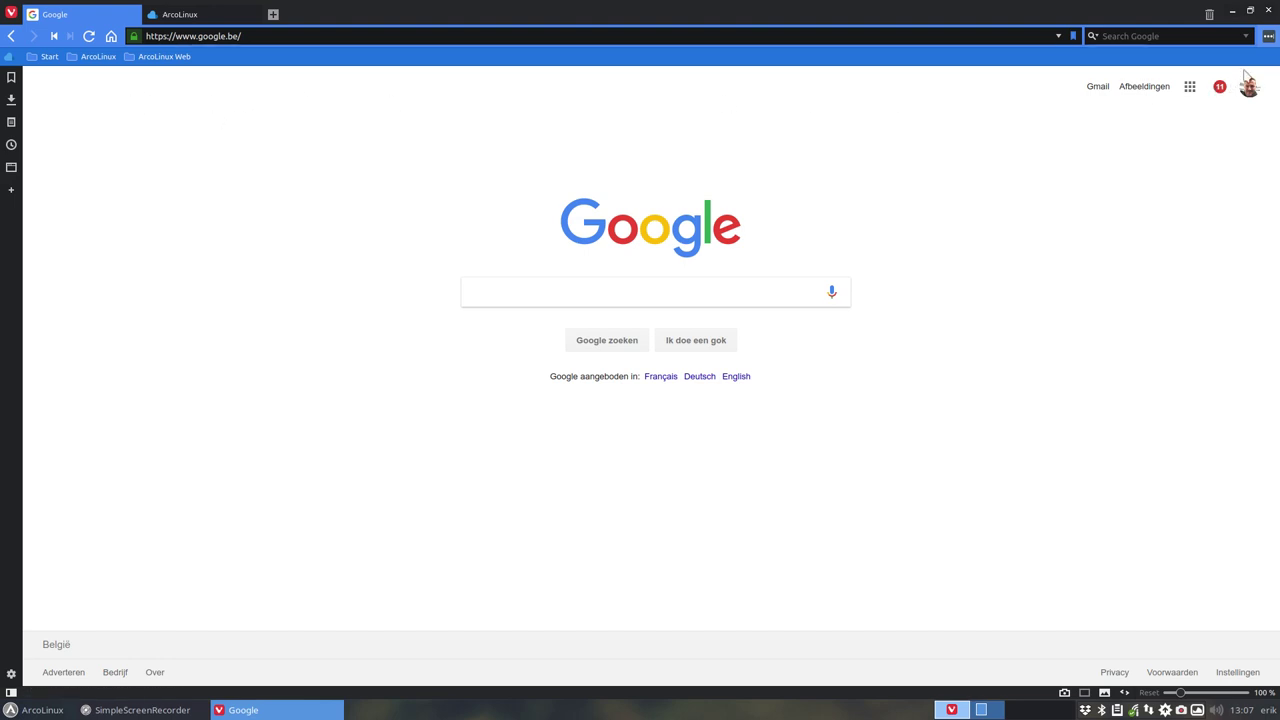
pyautogui.click(11, 676)
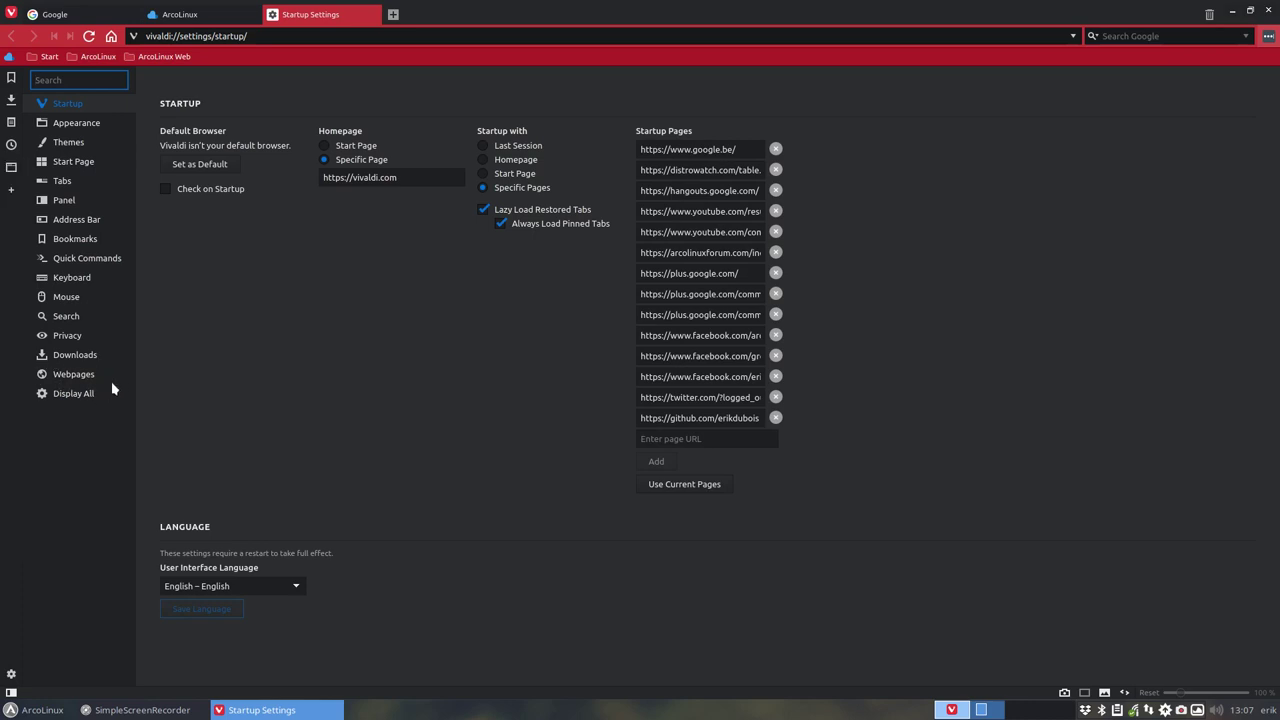
pyautogui.click(373, 14)
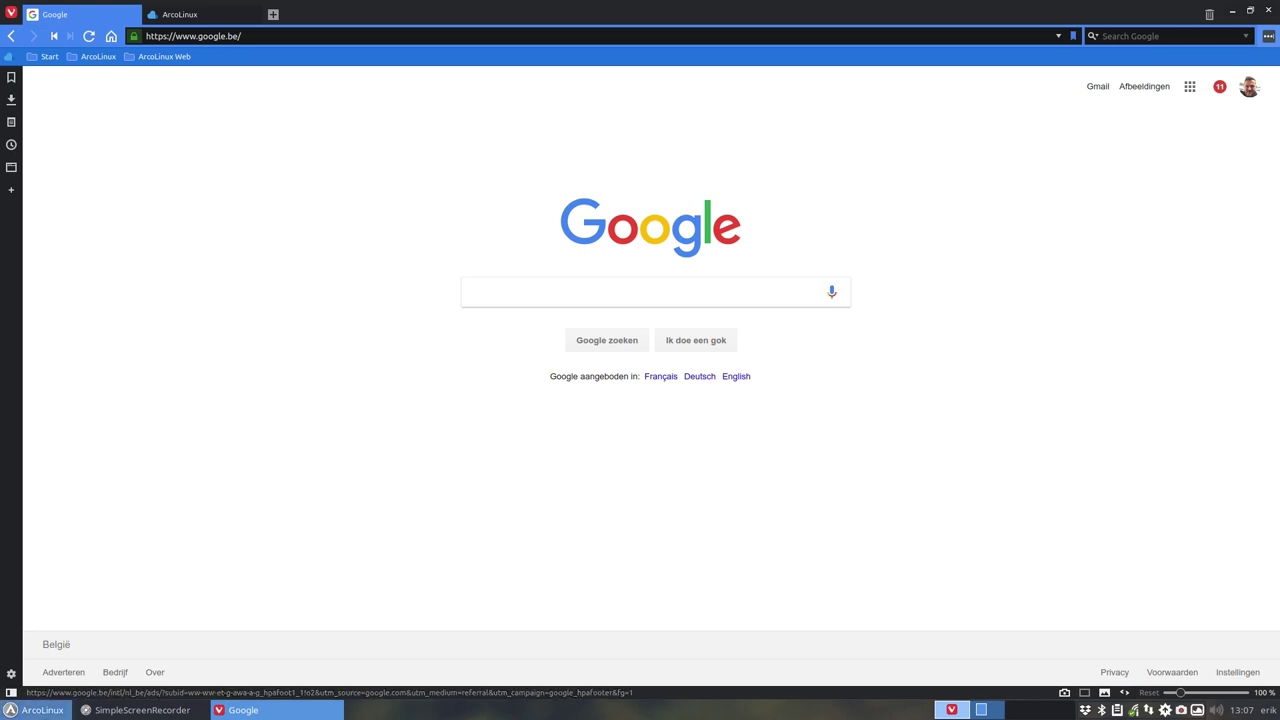
pyautogui.click(55, 710)
pyautogui.write('vuv')
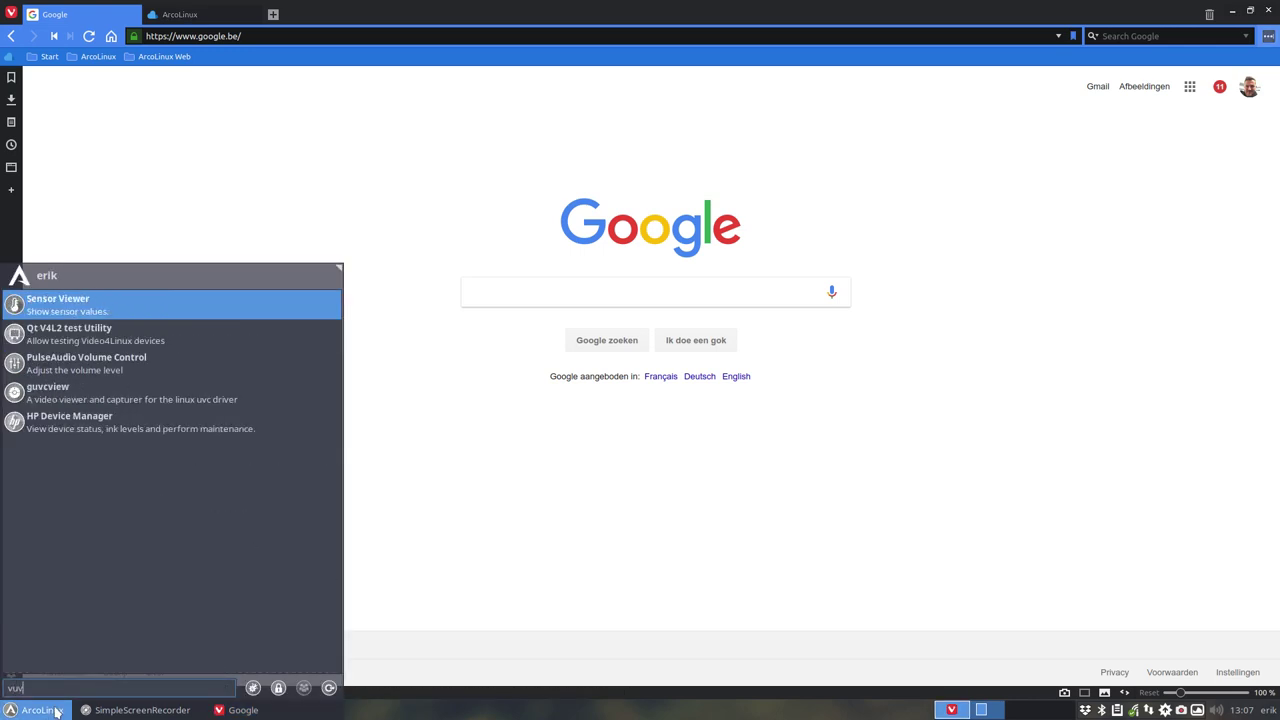
pyautogui.press('BackSpace')
pyautogui.press('BackSpace')
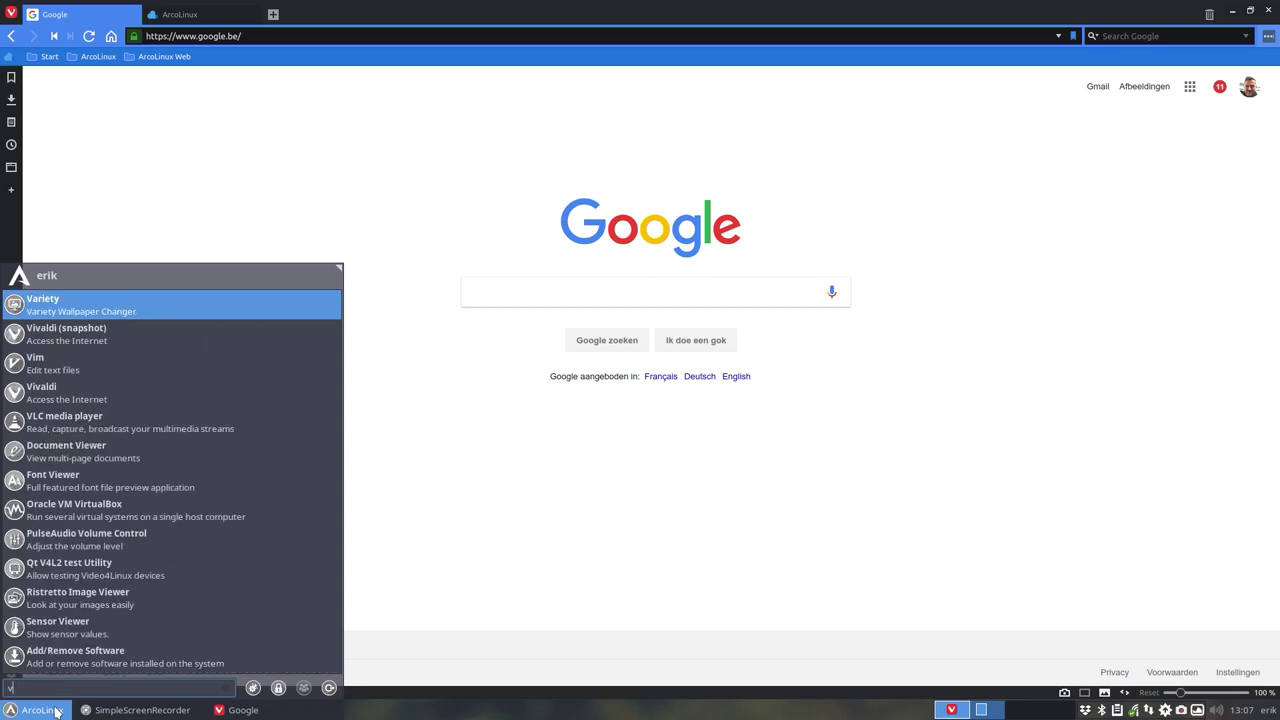
pyautogui.write('iv')
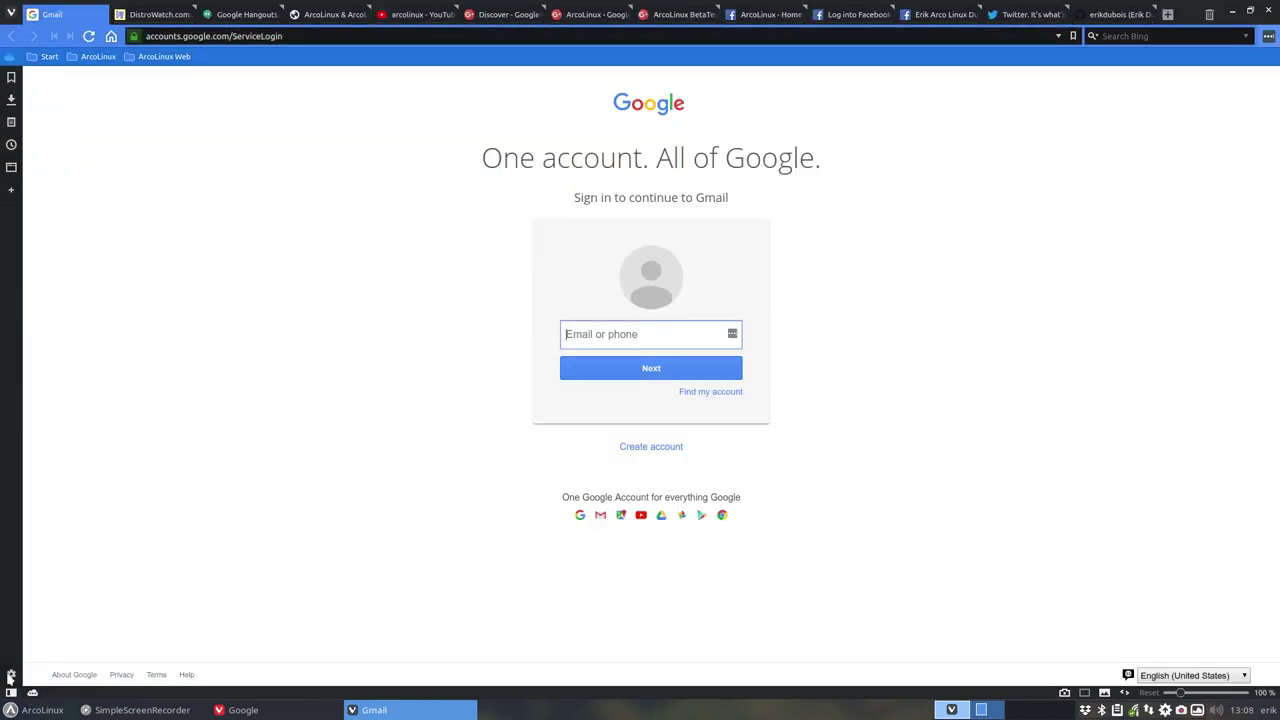
pyautogui.click(11, 675)
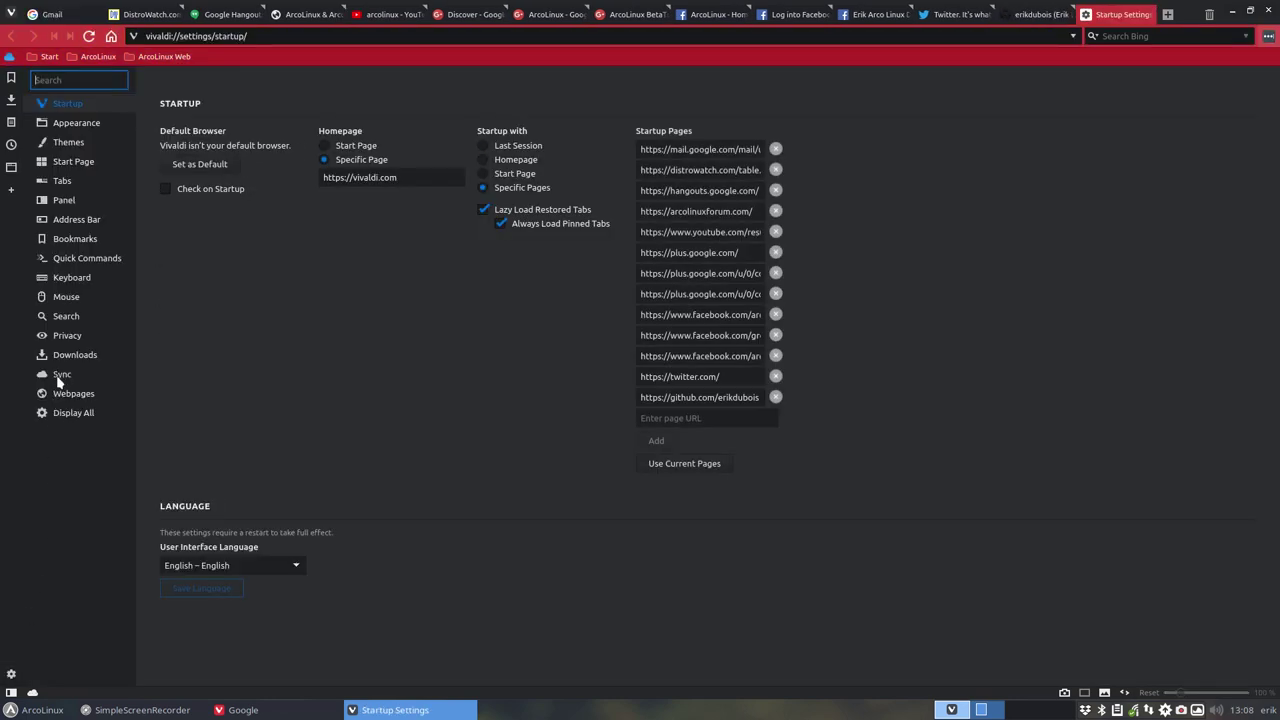
pyautogui.click(1268, 10)
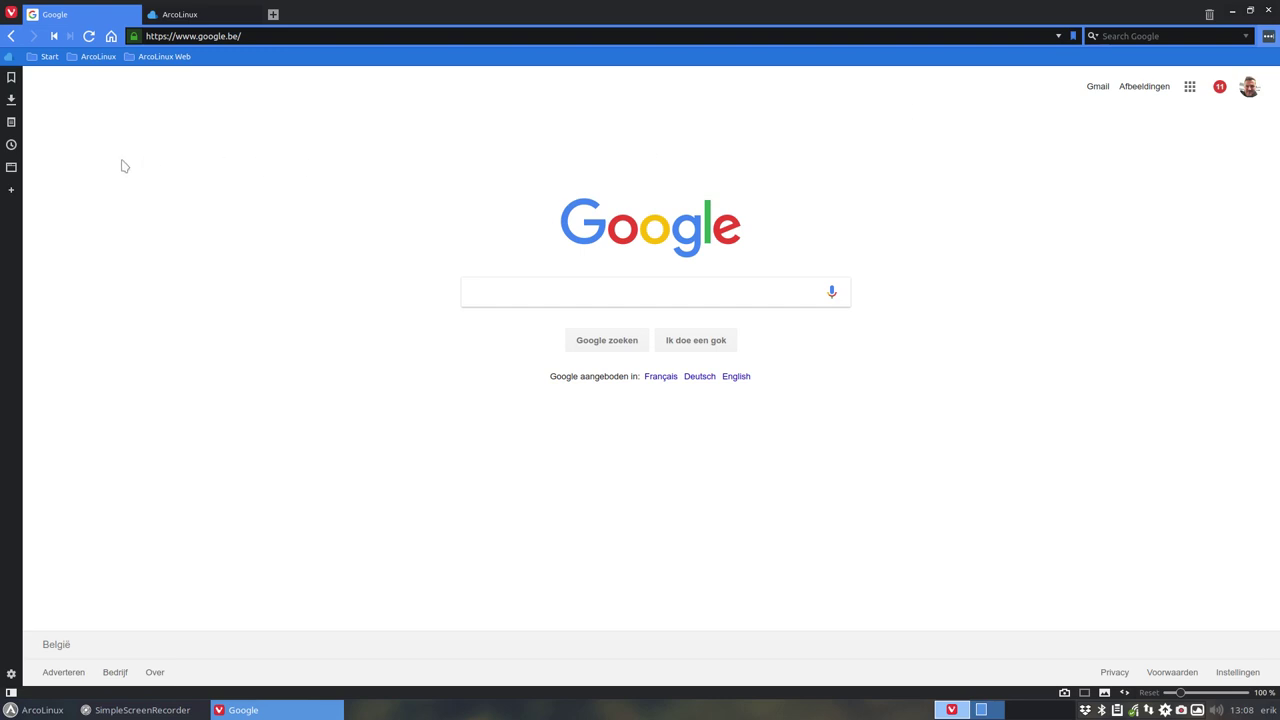
# Open Raindrop.io from the panel and browse the ArcoLinux collection and synced bookmark folders.
pyautogui.click(11, 58)
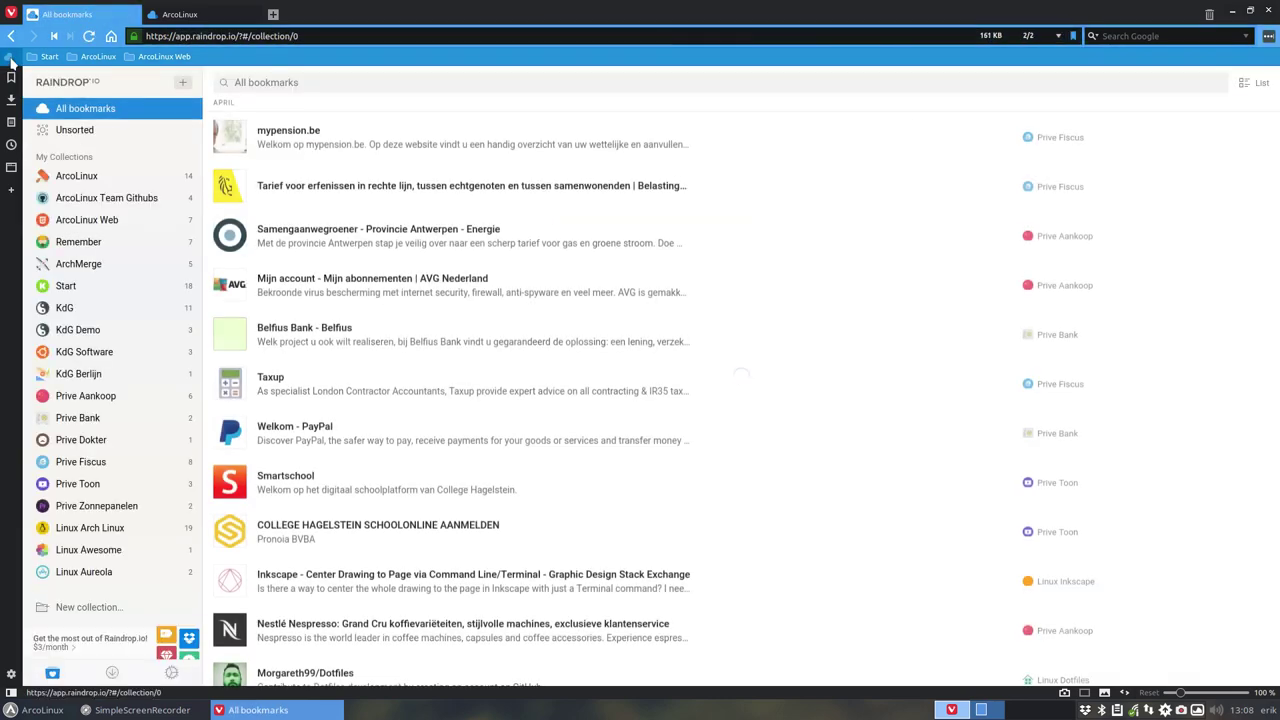
pyautogui.click(78, 177)
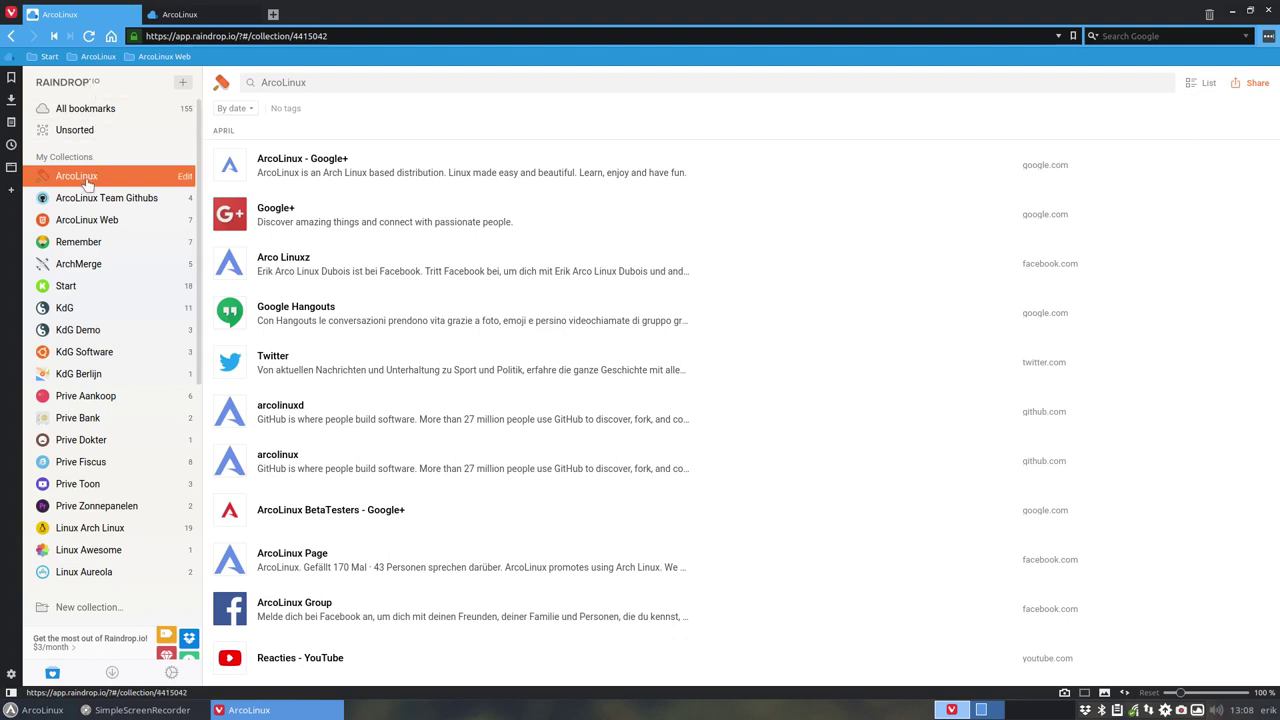
pyautogui.click(100, 57)
pyautogui.click(145, 59)
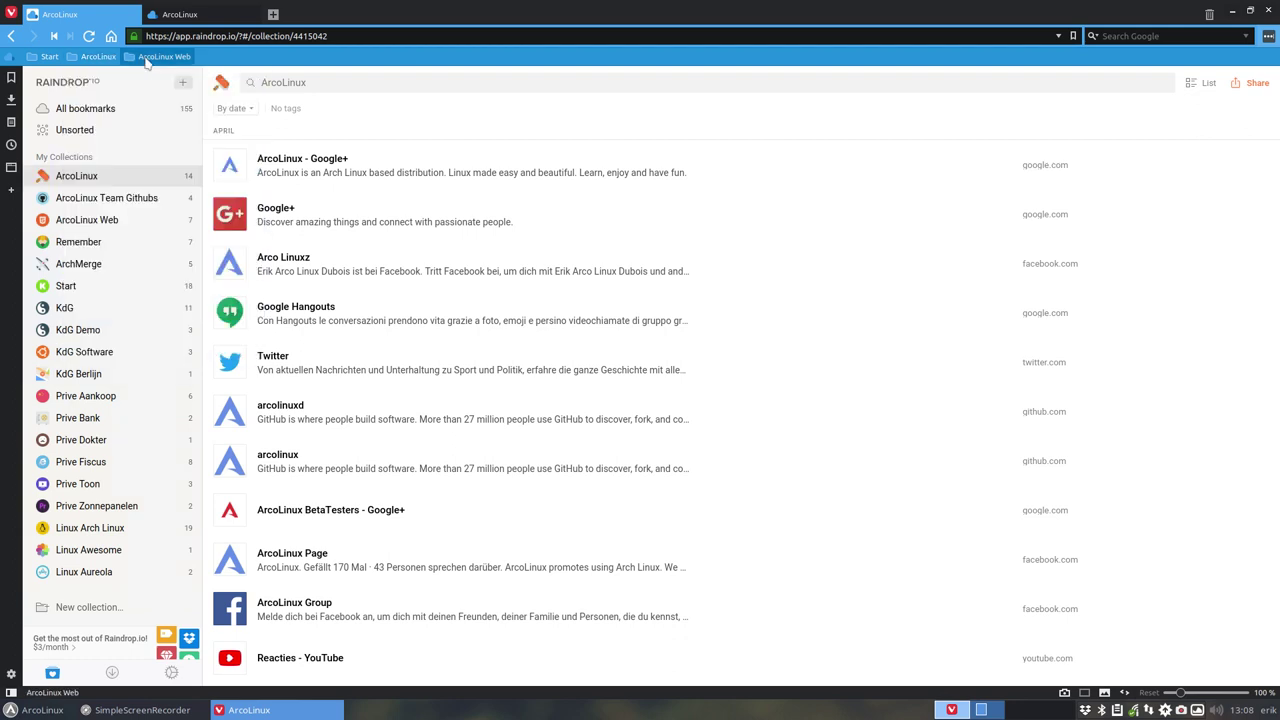
pyautogui.click(145, 59)
pyautogui.click(145, 59)
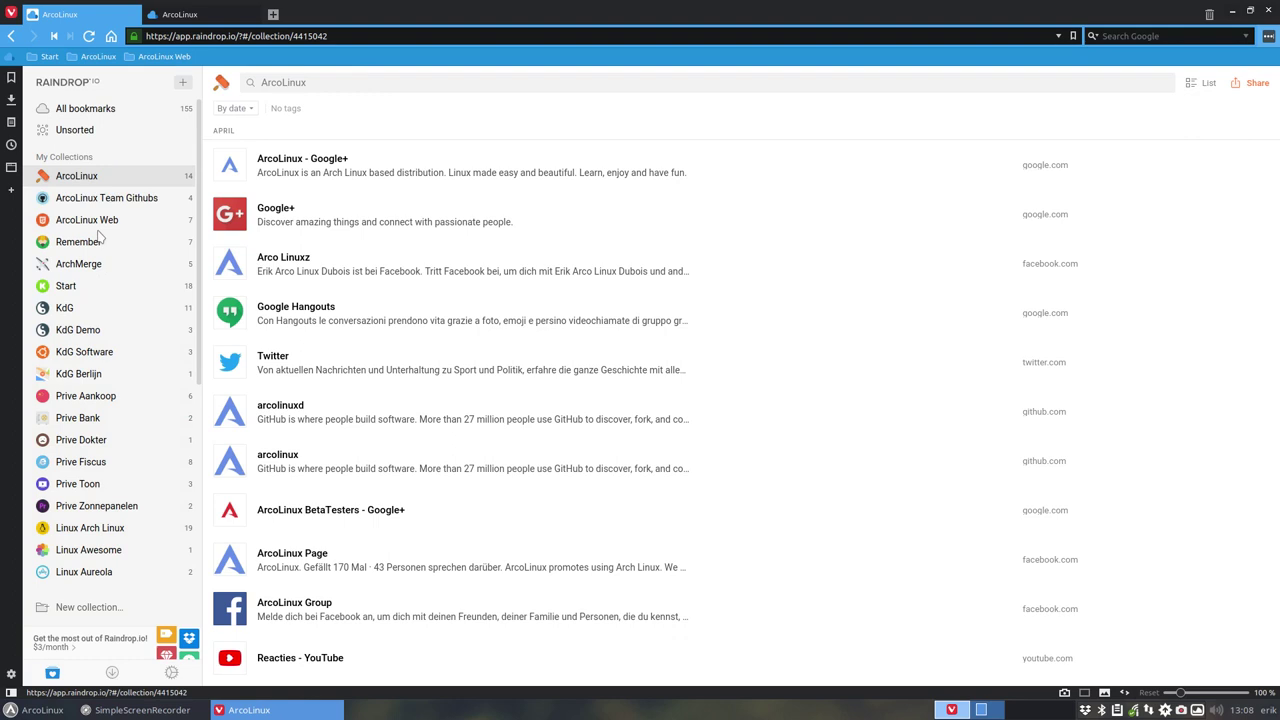
pyautogui.scroll(-6, 120, 440)
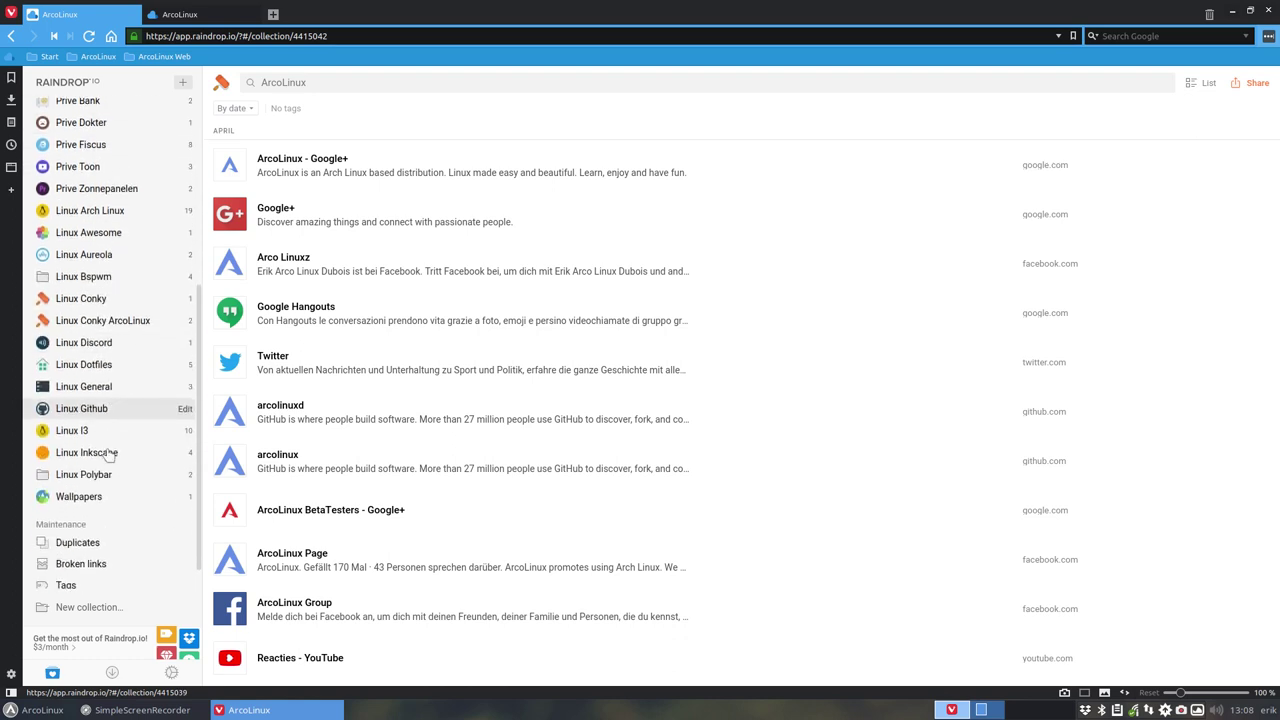
pyautogui.scroll(3, 72, 285)
pyautogui.scroll(1, 72, 285)
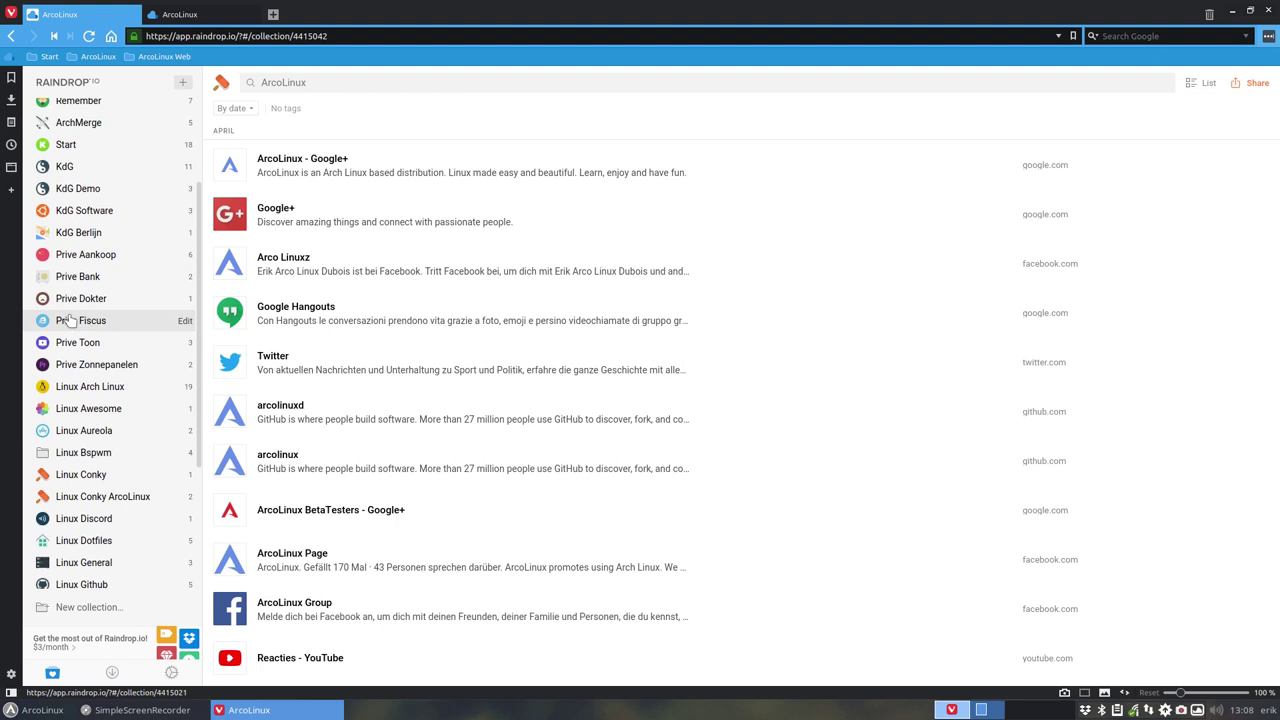
# Read the PRO page's Nested Collections section, return, and open the Start collection.
pyautogui.click(171, 672)
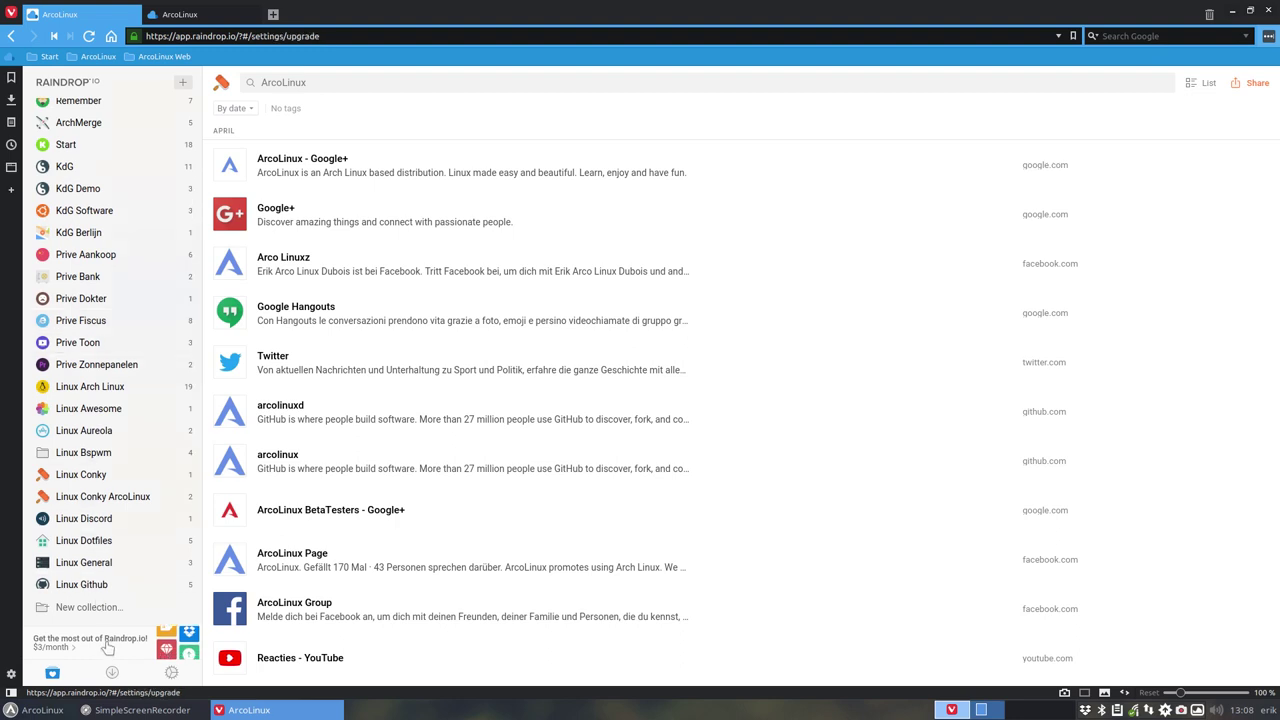
pyautogui.scroll(-3, 446, 466)
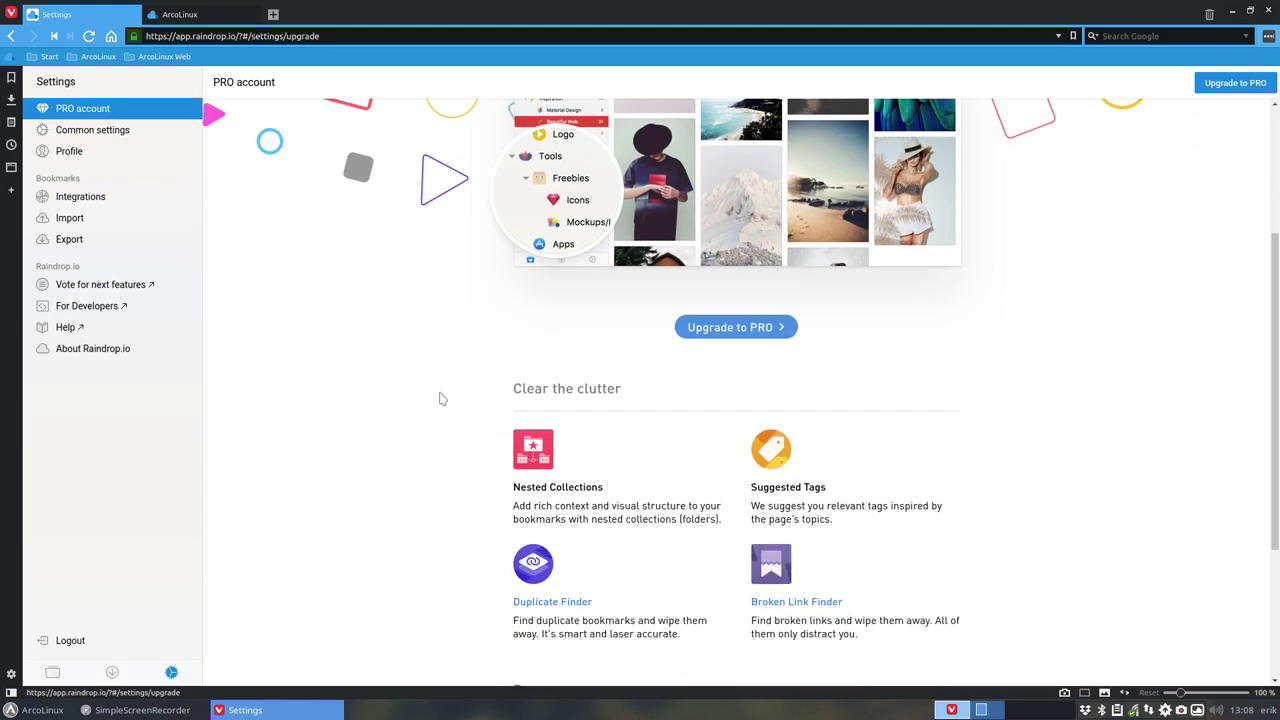
pyautogui.moveTo(514, 490)
pyautogui.mouseDown()
pyautogui.moveTo(600, 490)
pyautogui.moveTo(495, 484)
pyautogui.mouseUp()
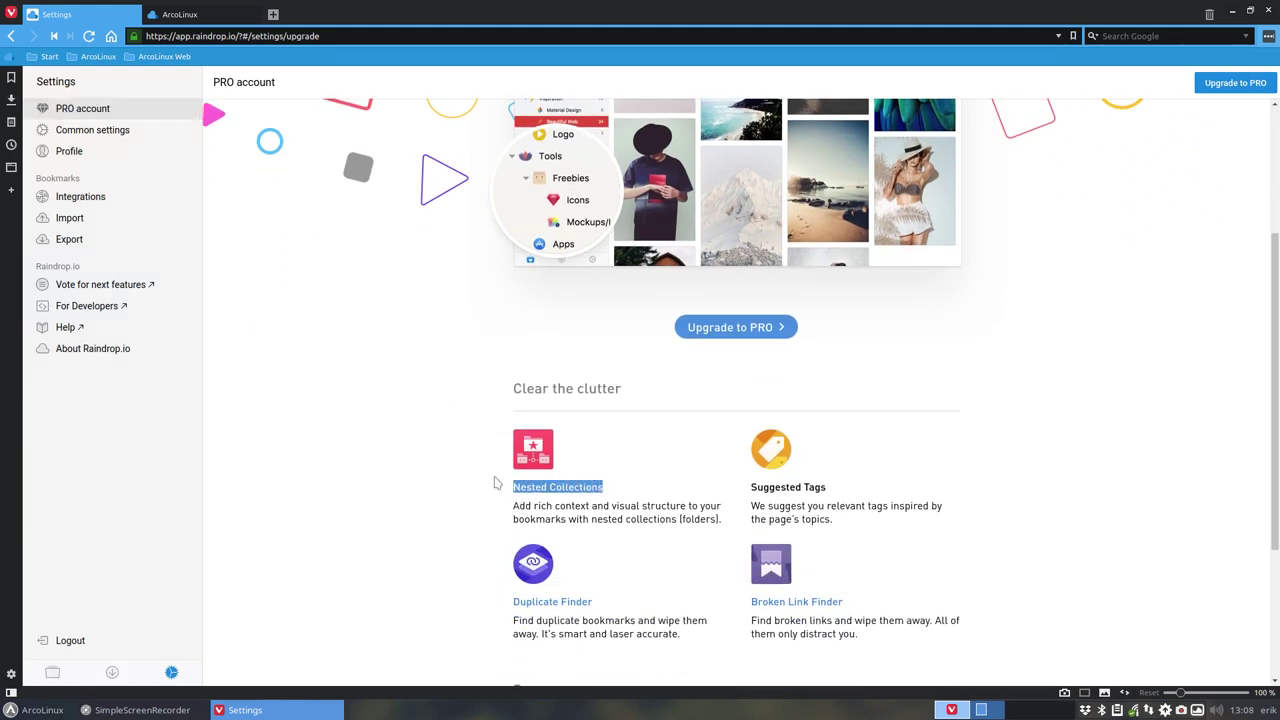
pyautogui.click(12, 38)
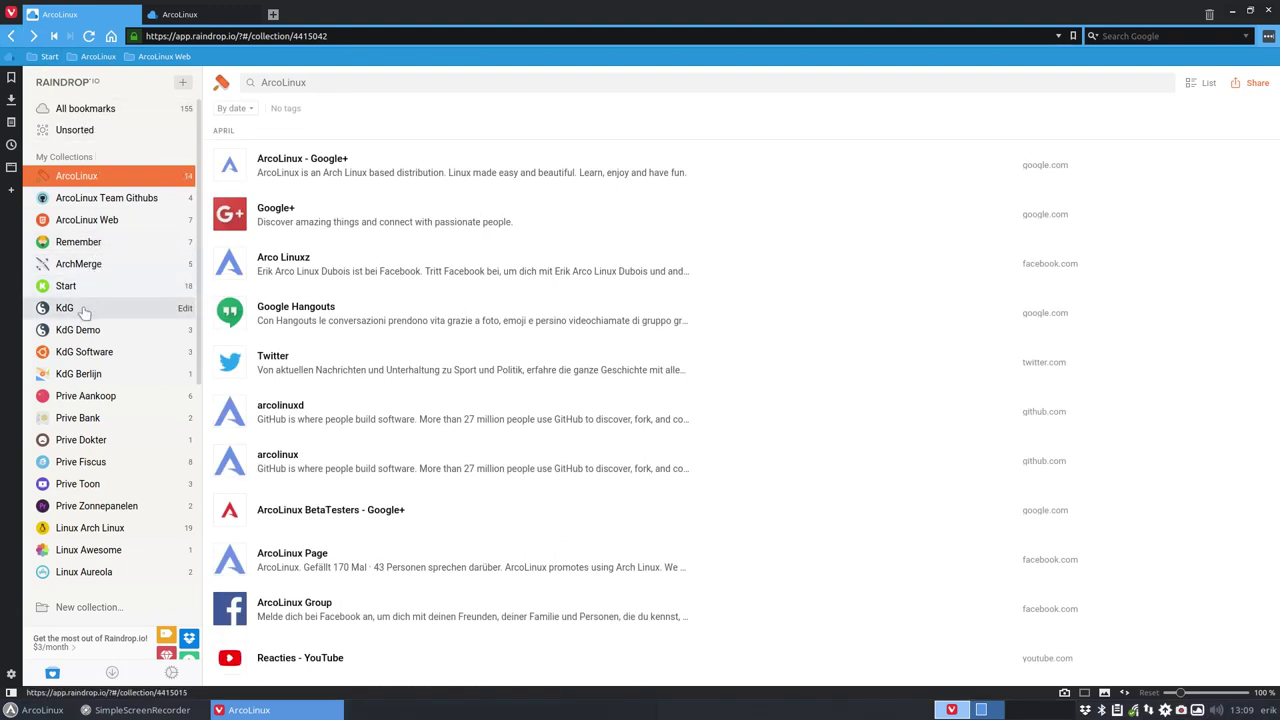
pyautogui.scroll(-4, 80, 418)
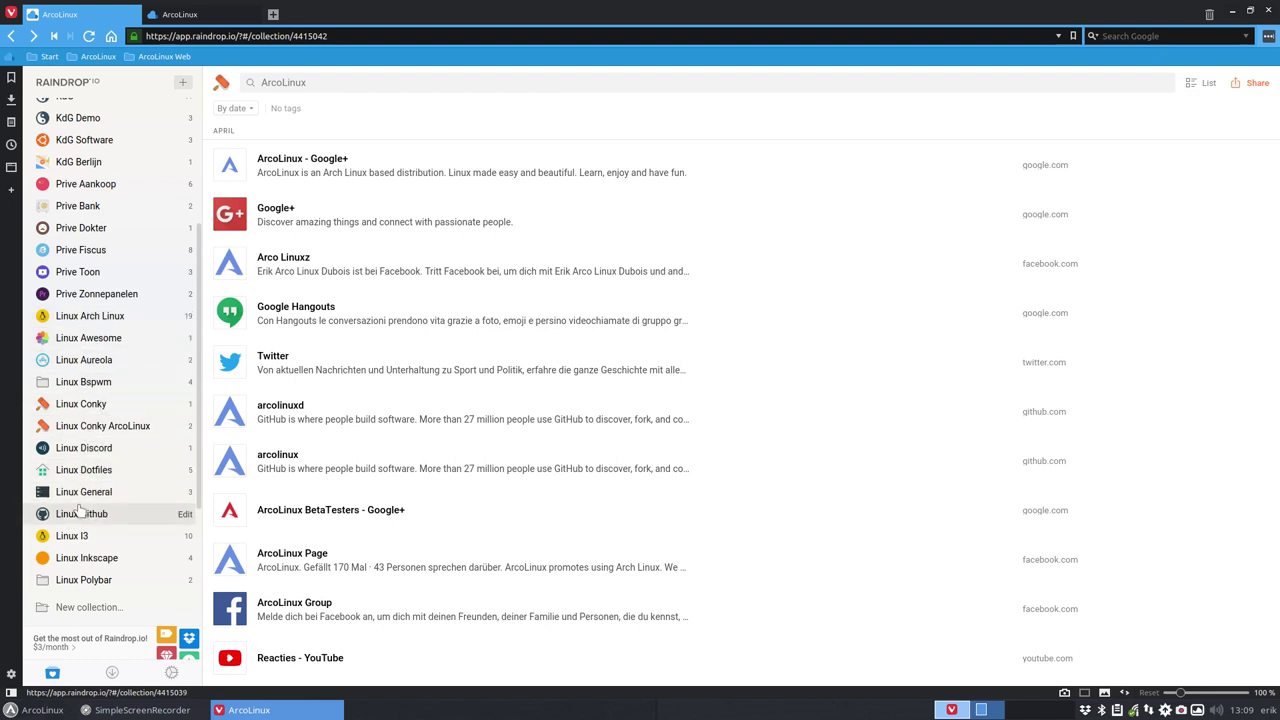
pyautogui.scroll(-3, 82, 490)
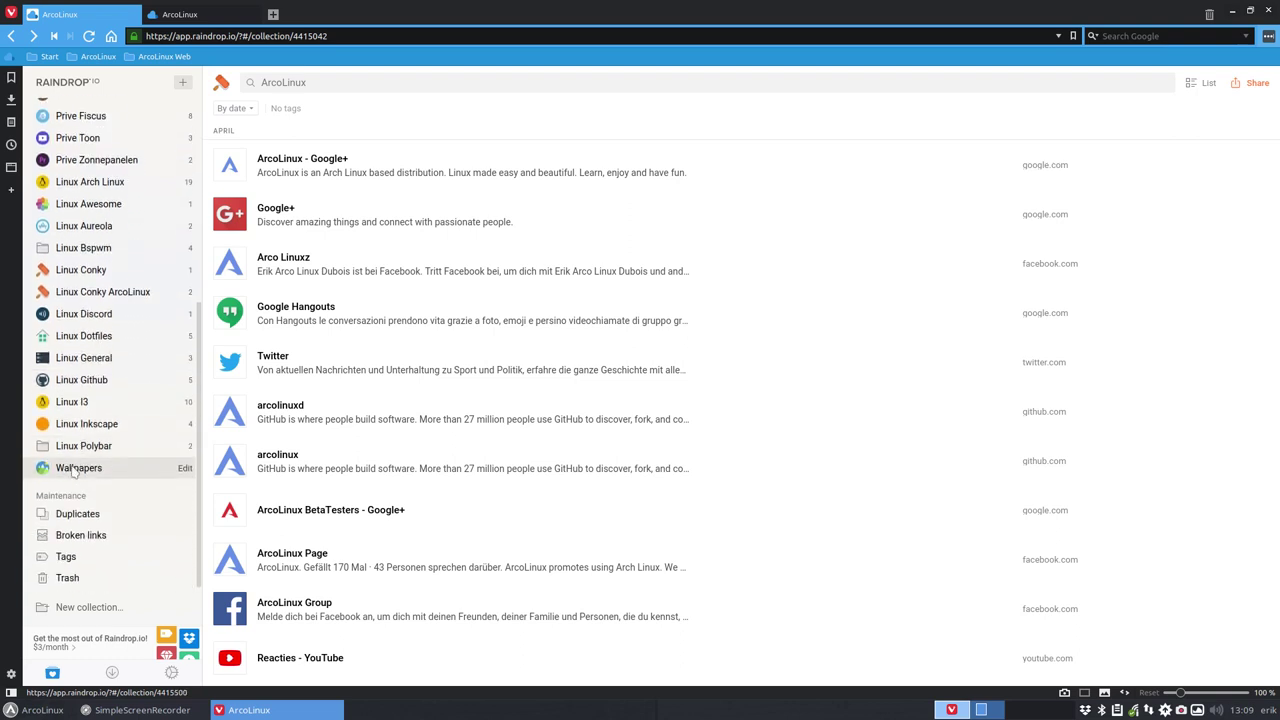
pyautogui.scroll(8, 75, 460)
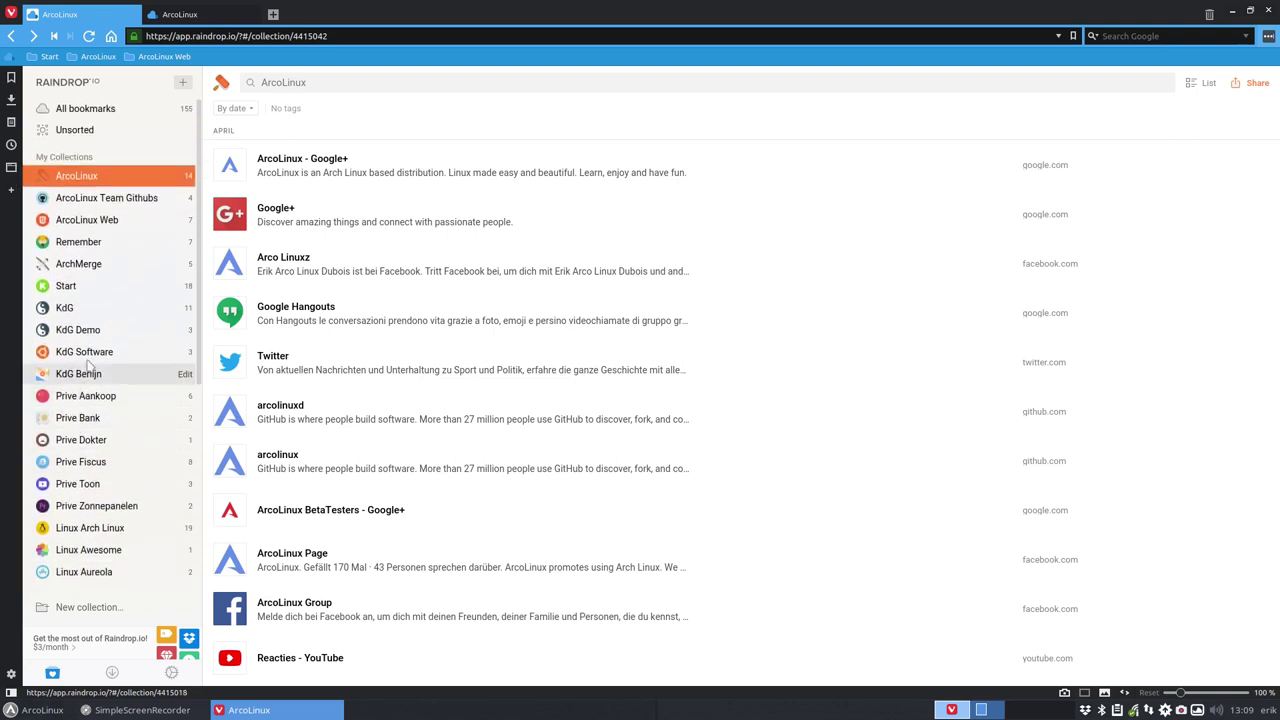
pyautogui.click(88, 287)
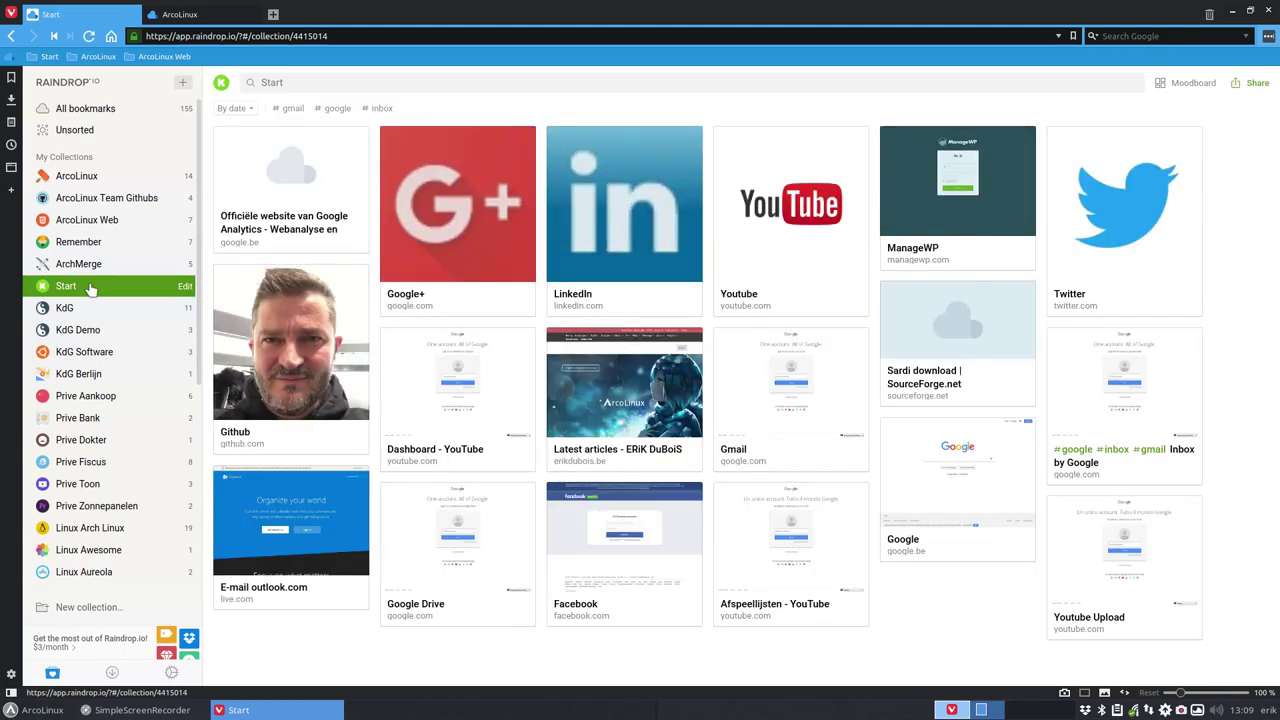
# Try List, Headlines and Cards views and card options, then settle on Moodboard for Start.
pyautogui.click(1186, 84)
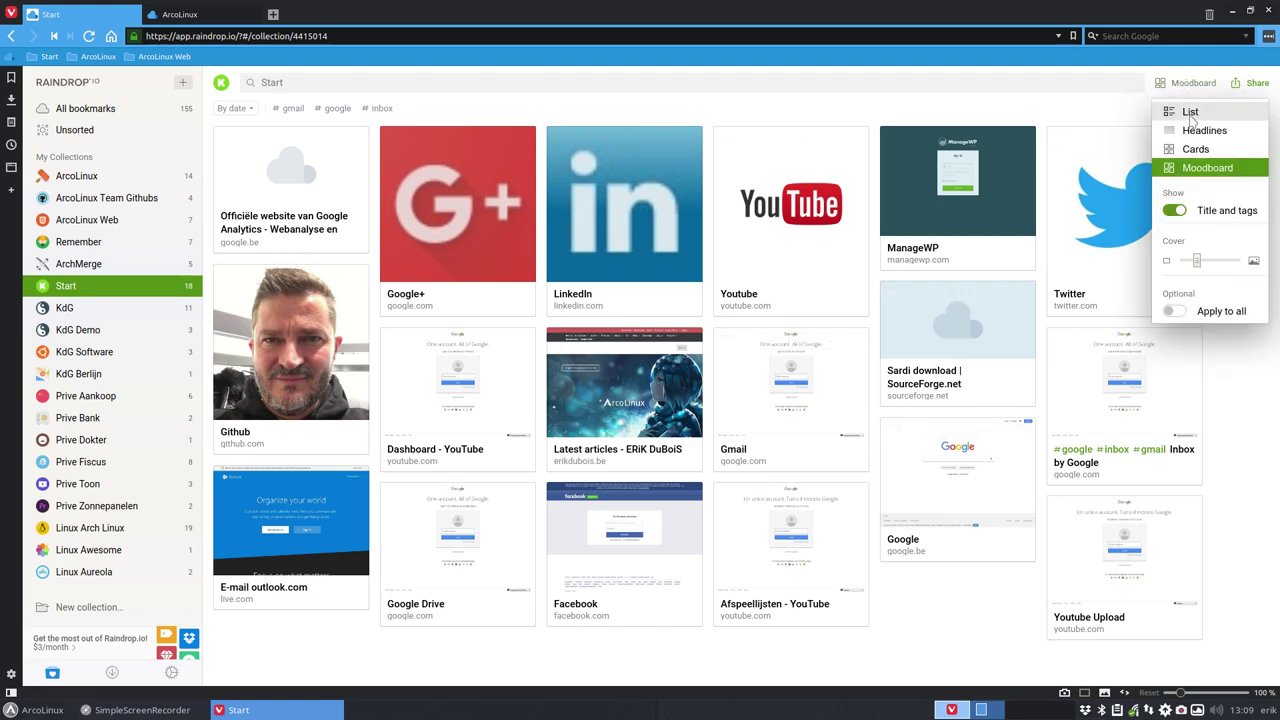
pyautogui.click(1192, 113)
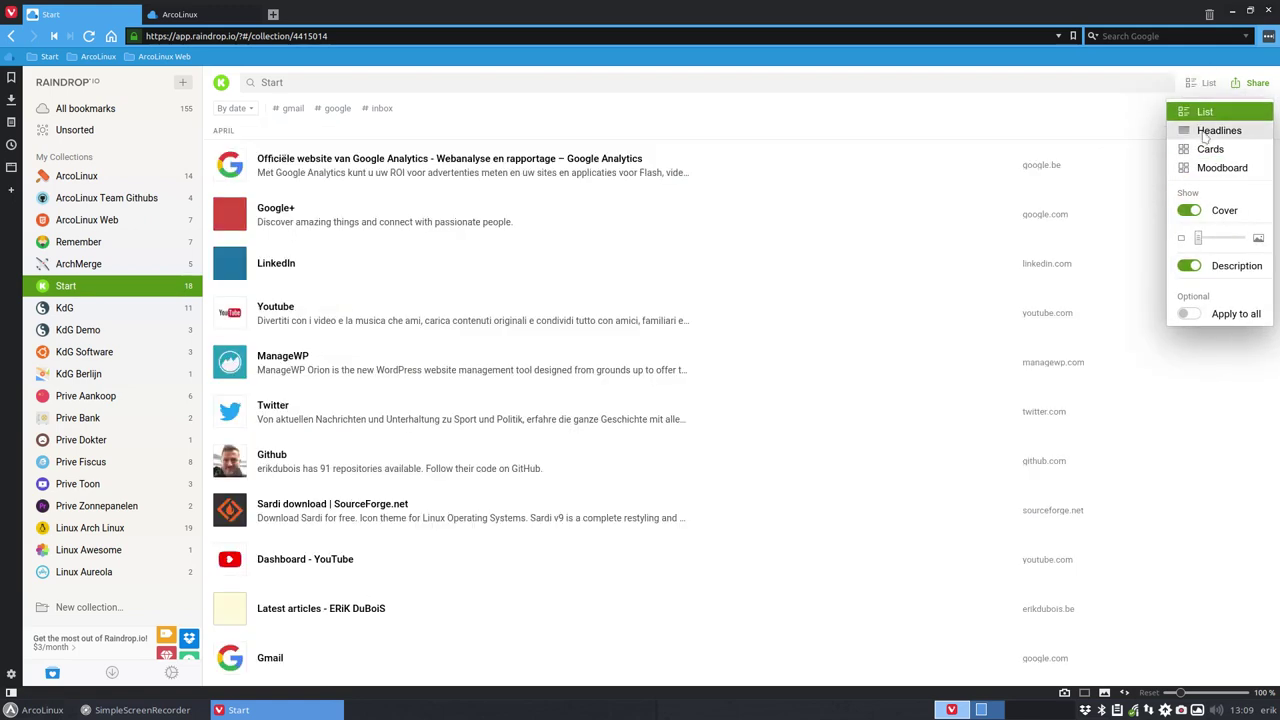
pyautogui.click(1206, 134)
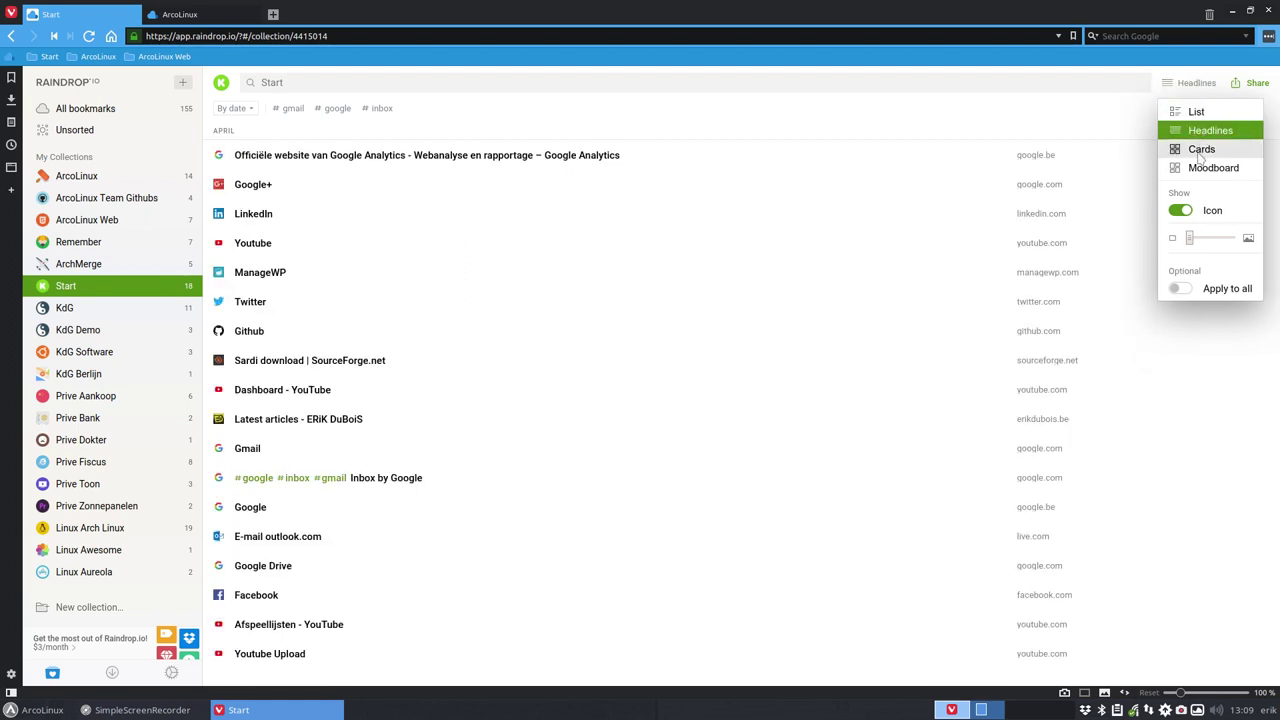
pyautogui.click(1202, 151)
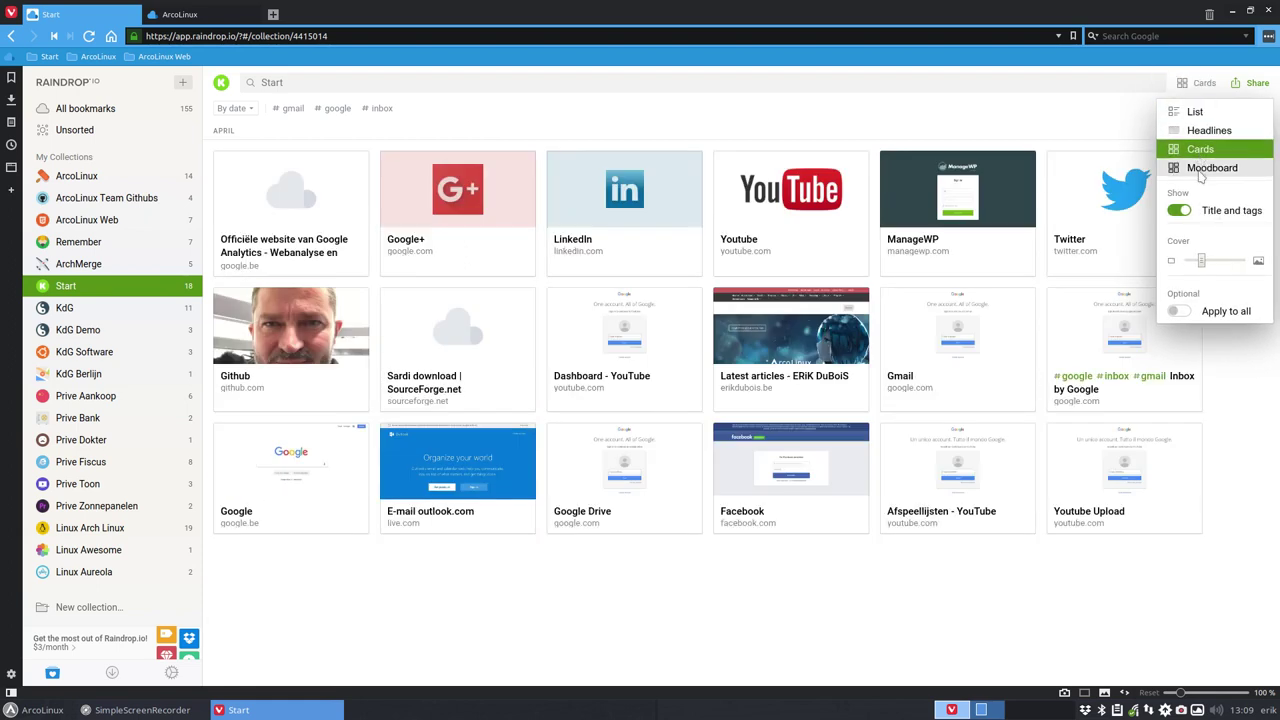
pyautogui.click(1195, 211)
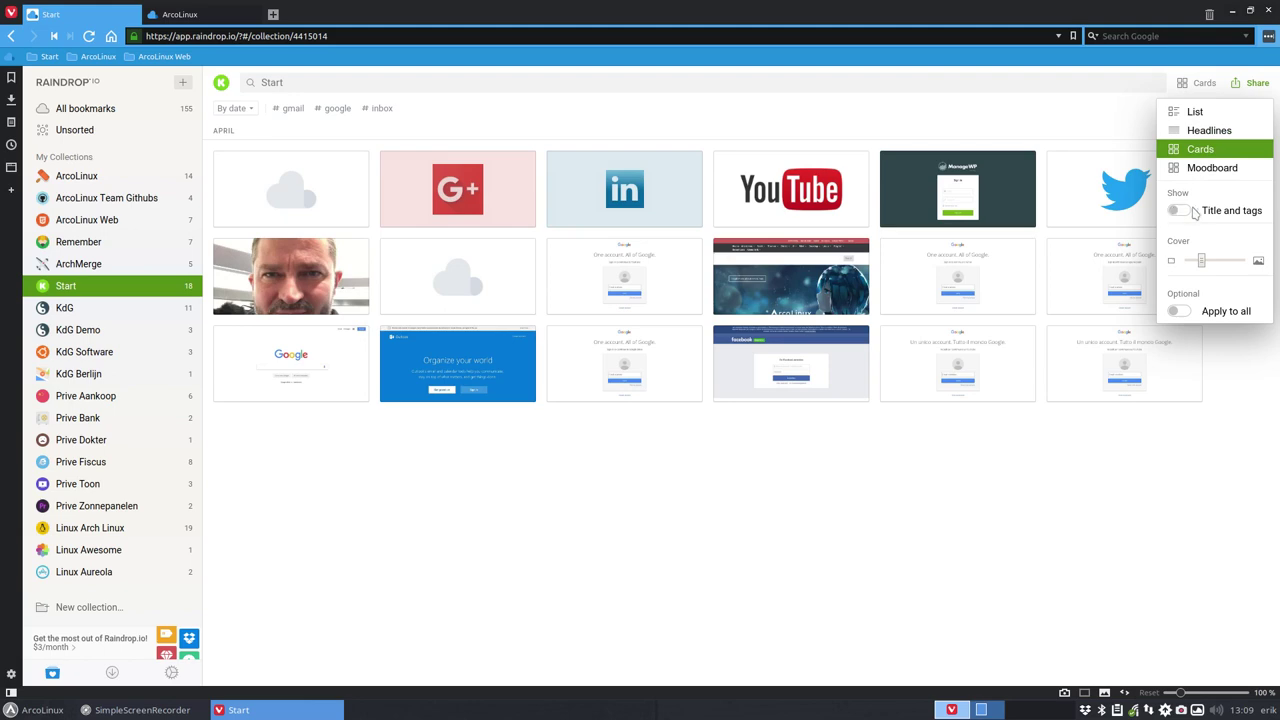
pyautogui.click(1179, 210)
pyautogui.moveTo(1202, 262)
pyautogui.mouseDown()
pyautogui.moveTo(1233, 266)
pyautogui.moveTo(1186, 263)
pyautogui.moveTo(1202, 263)
pyautogui.mouseUp()
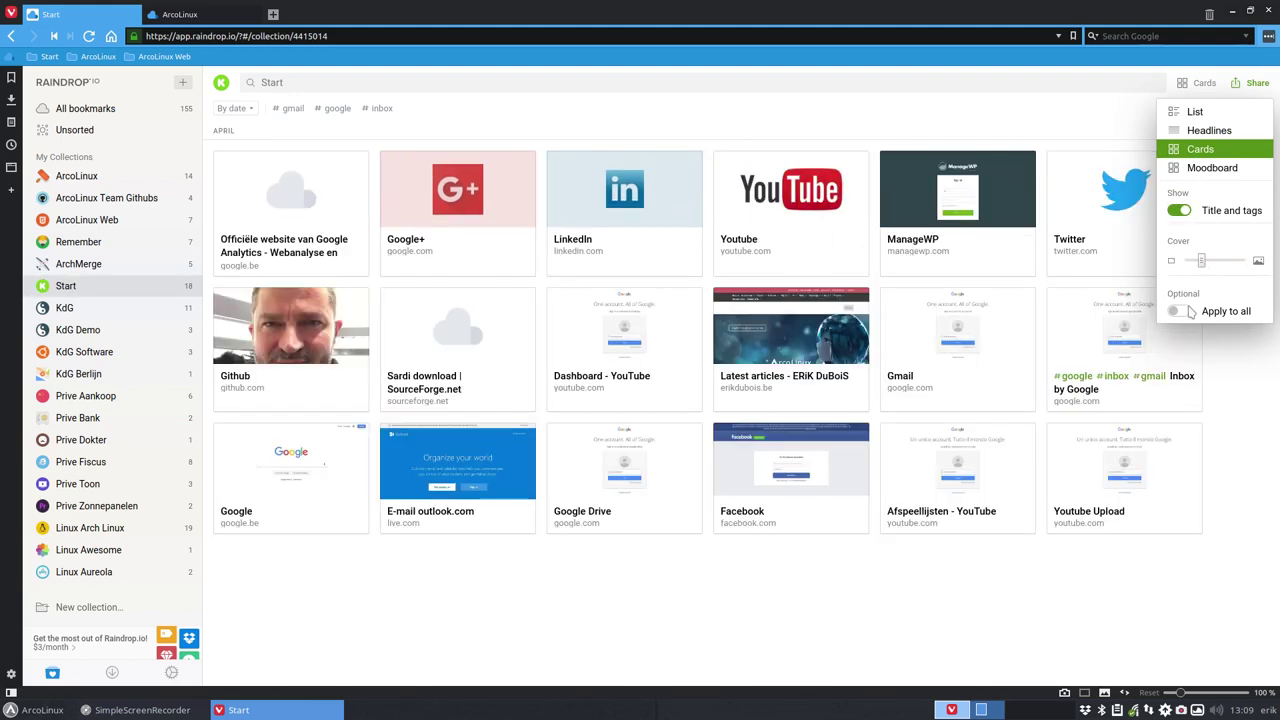
pyautogui.click(1209, 170)
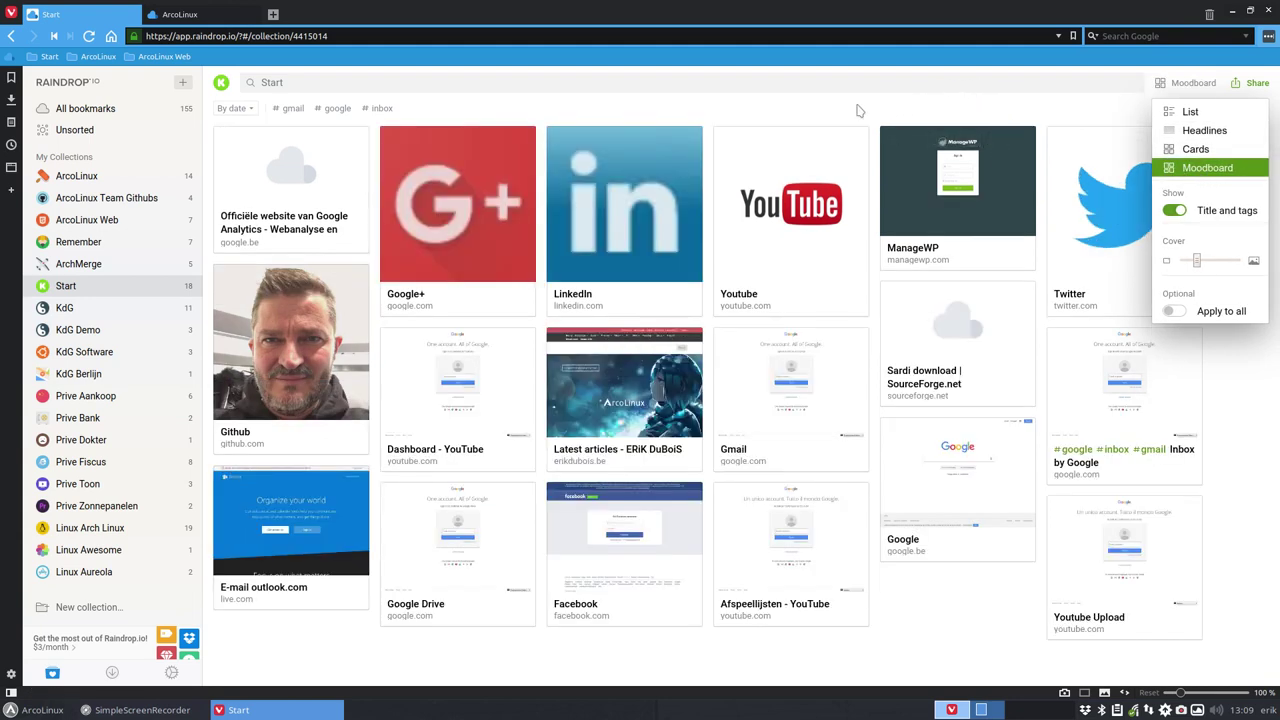
pyautogui.click(857, 110)
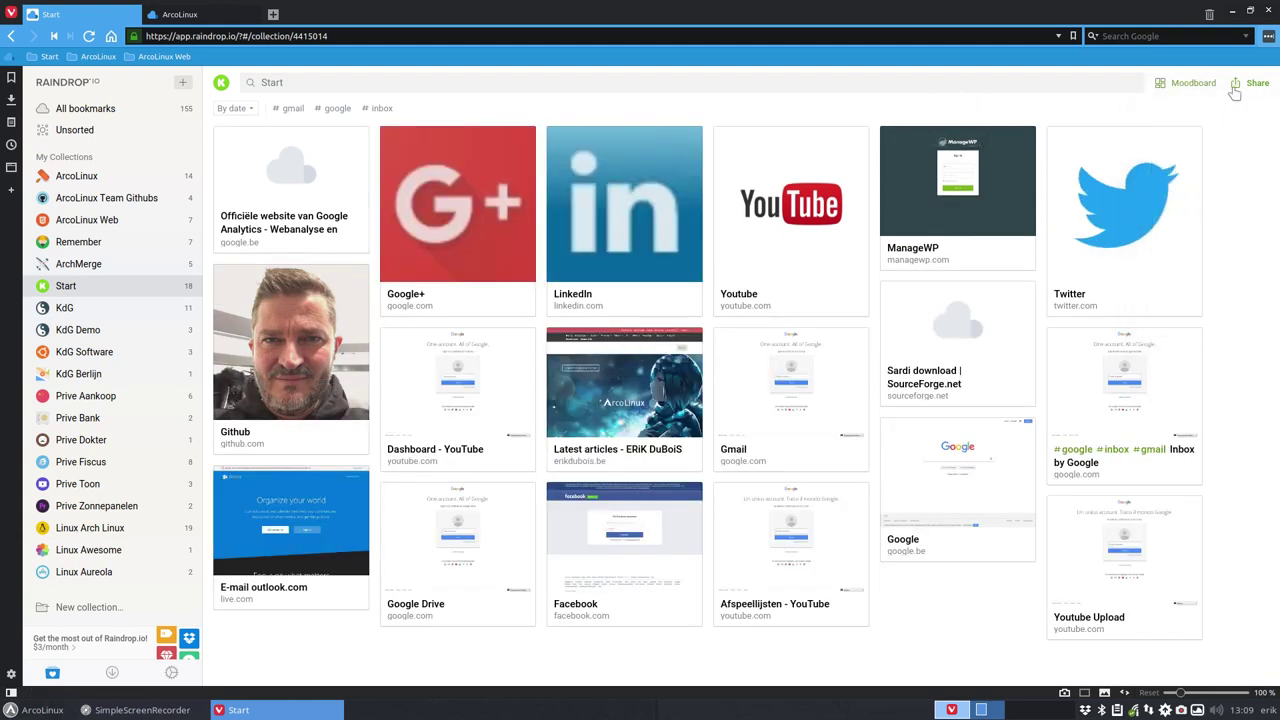
# Try sorting the Start bookmarks by name and by popularity, then sort them by Sites.
pyautogui.click(249, 109)
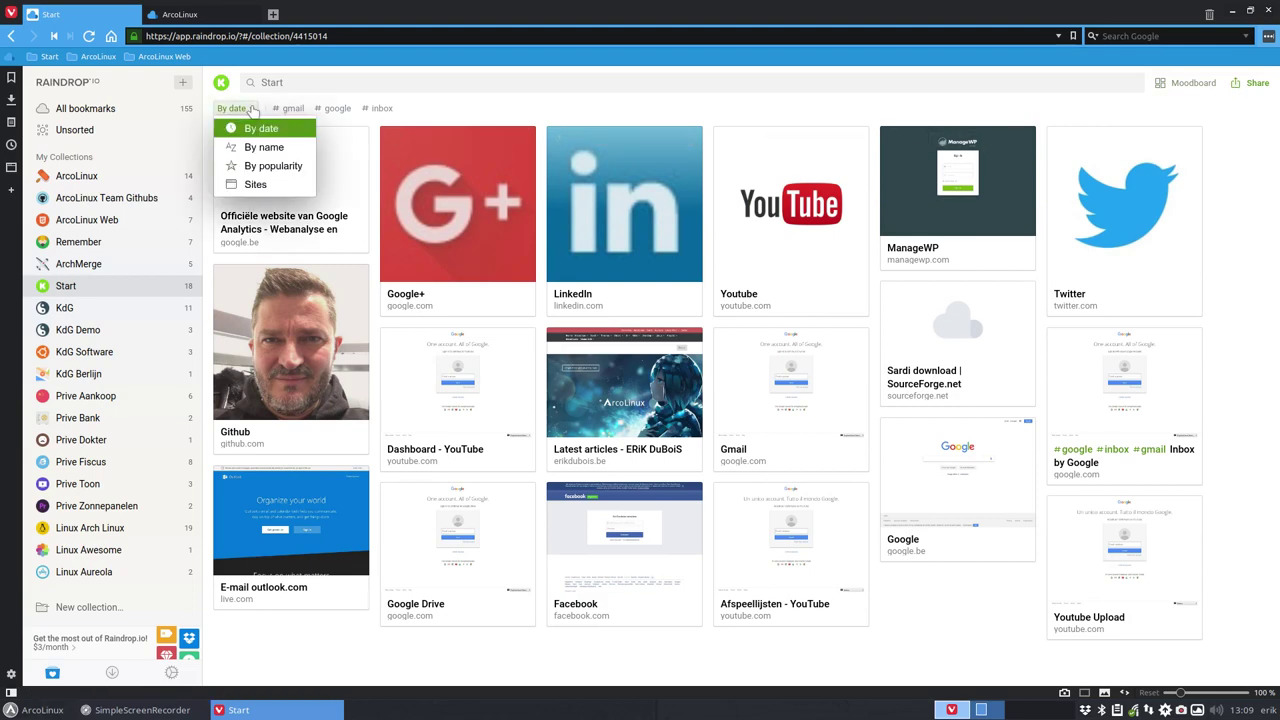
pyautogui.click(262, 147)
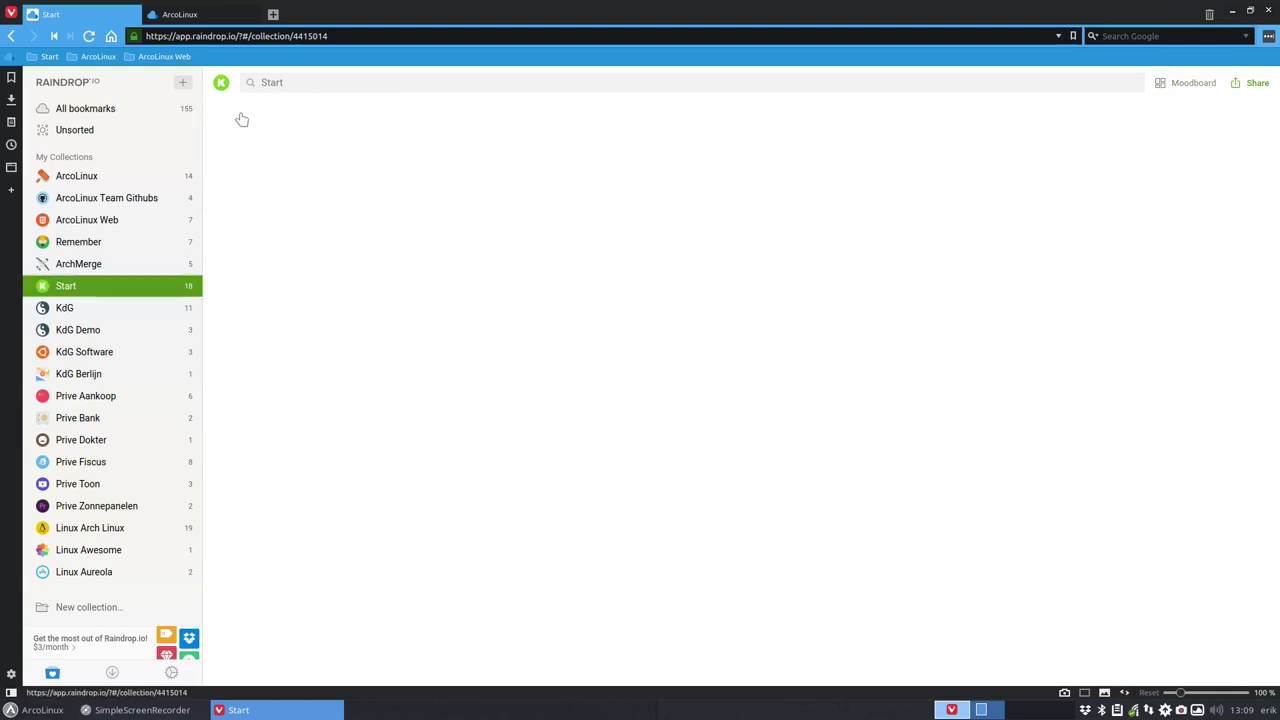
pyautogui.click(245, 109)
pyautogui.click(273, 166)
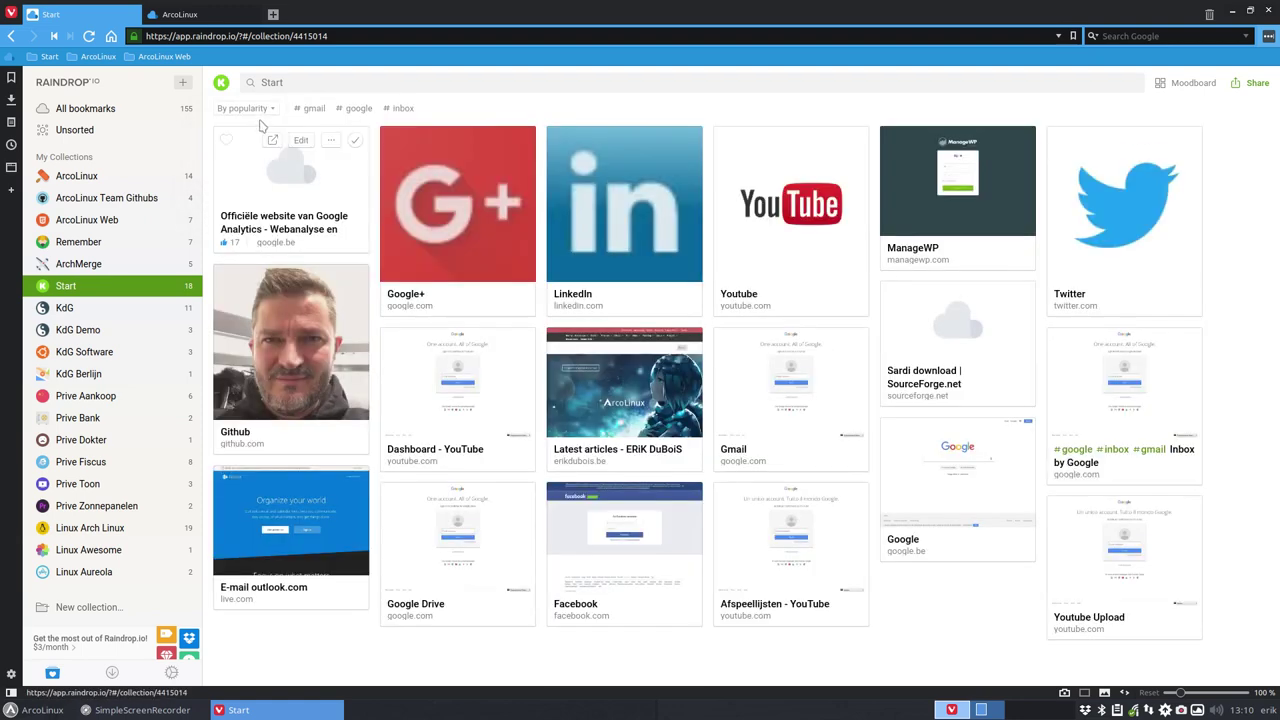
pyautogui.click(250, 109)
pyautogui.click(262, 184)
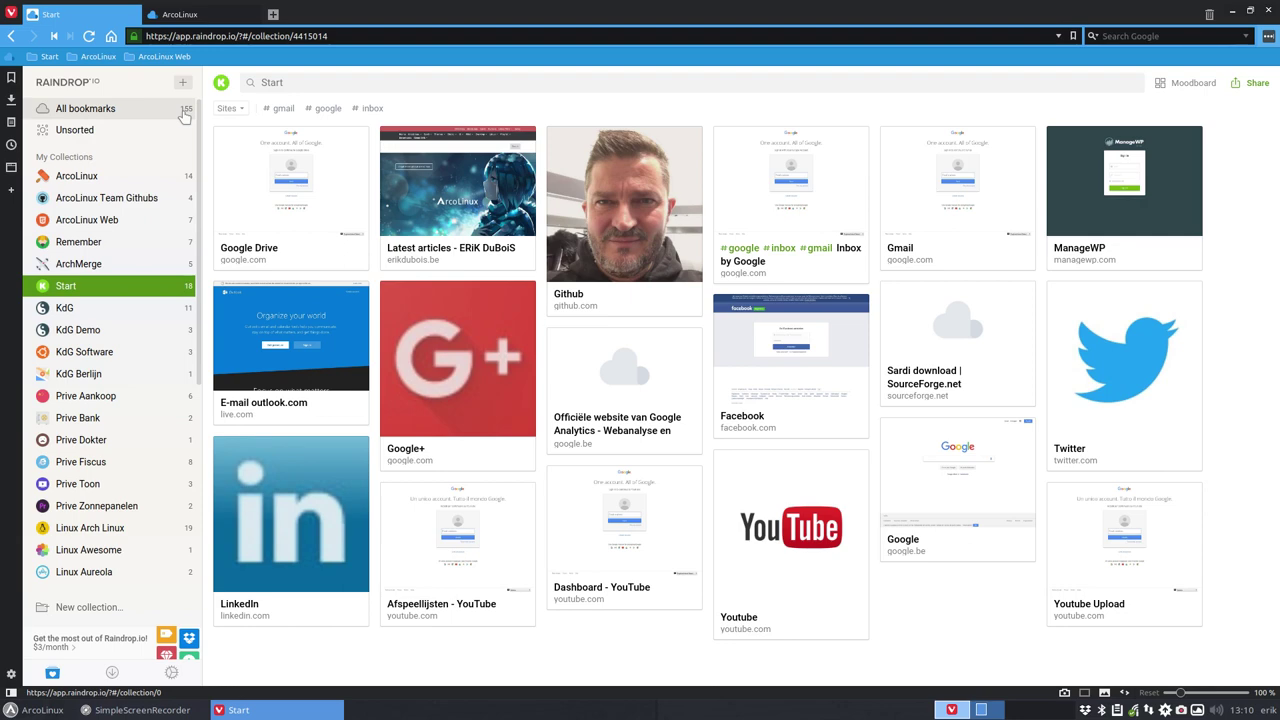
pyautogui.click(150, 645)
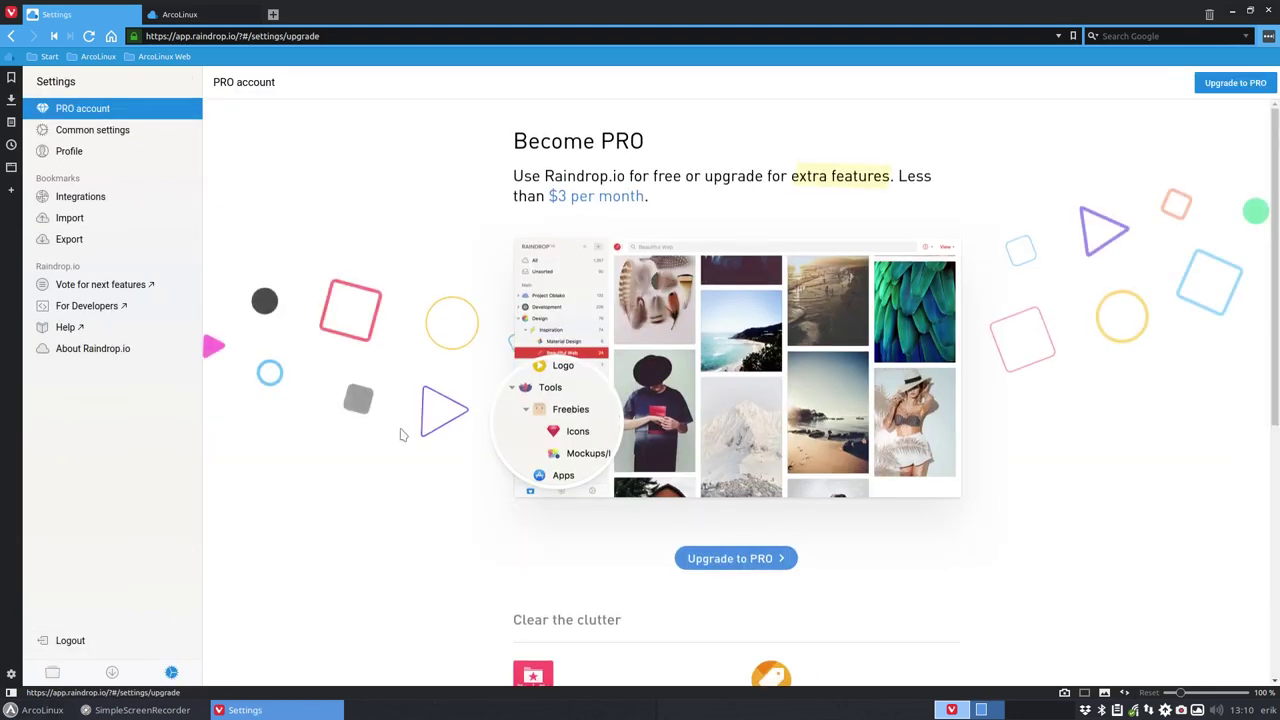
pyautogui.scroll(-3, 400, 432)
pyautogui.scroll(-1, 399, 432)
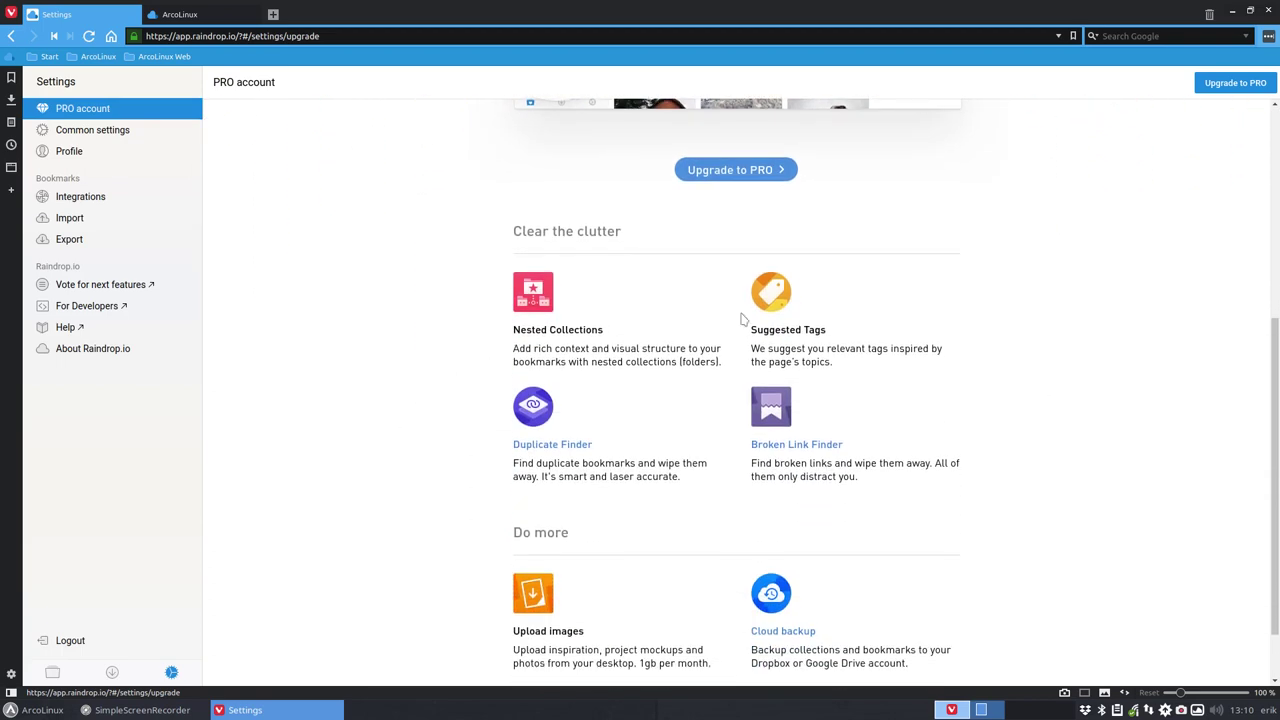
pyautogui.scroll(-1, 777, 307)
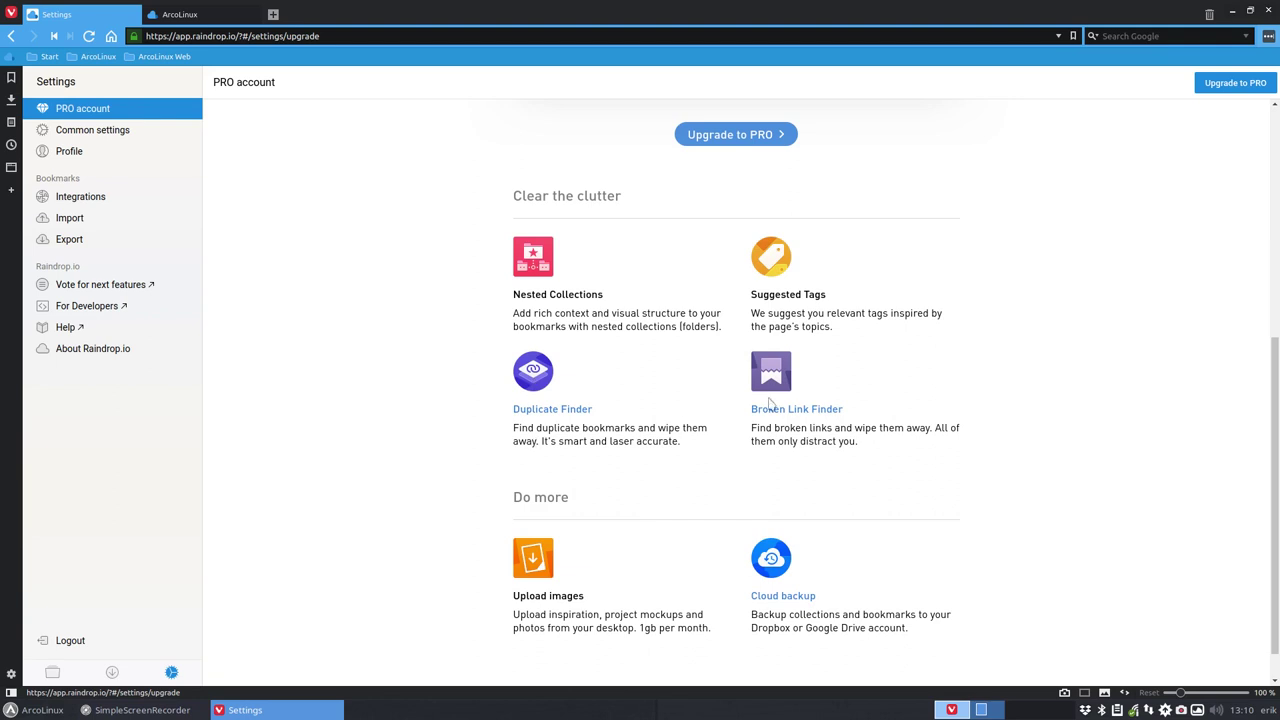
pyautogui.scroll(-1, 624, 315)
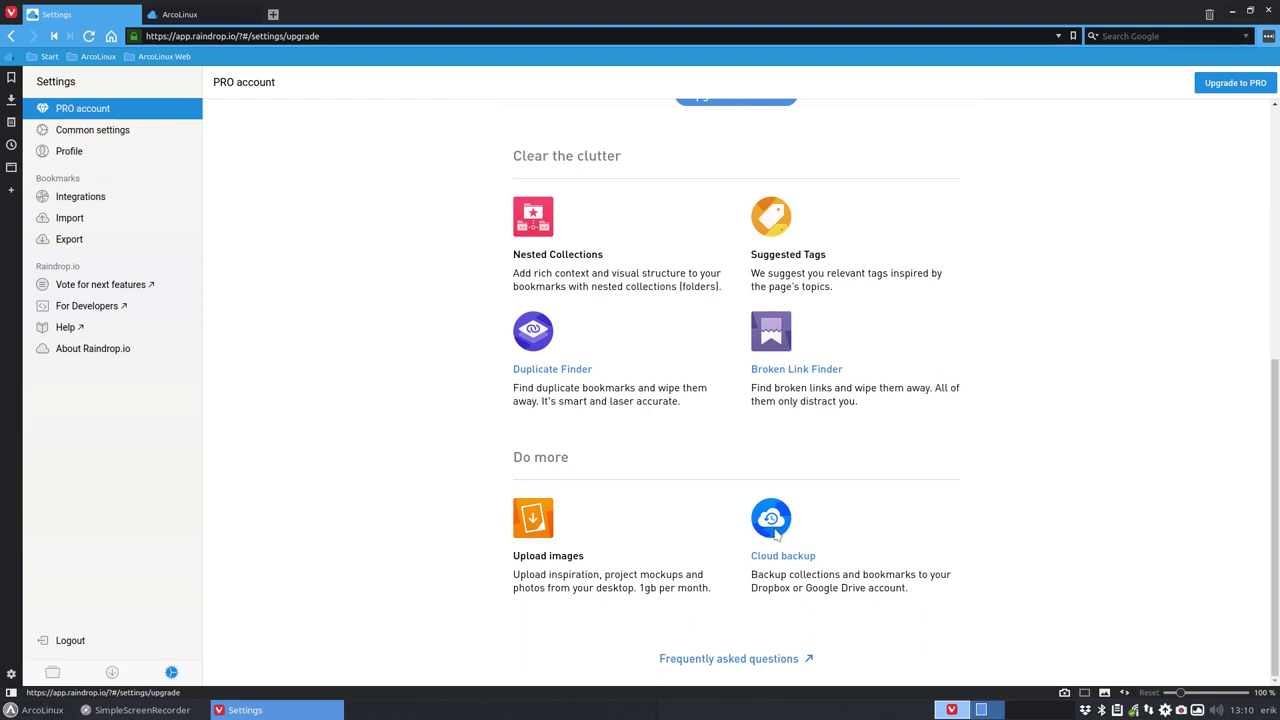
pyautogui.click(782, 584)
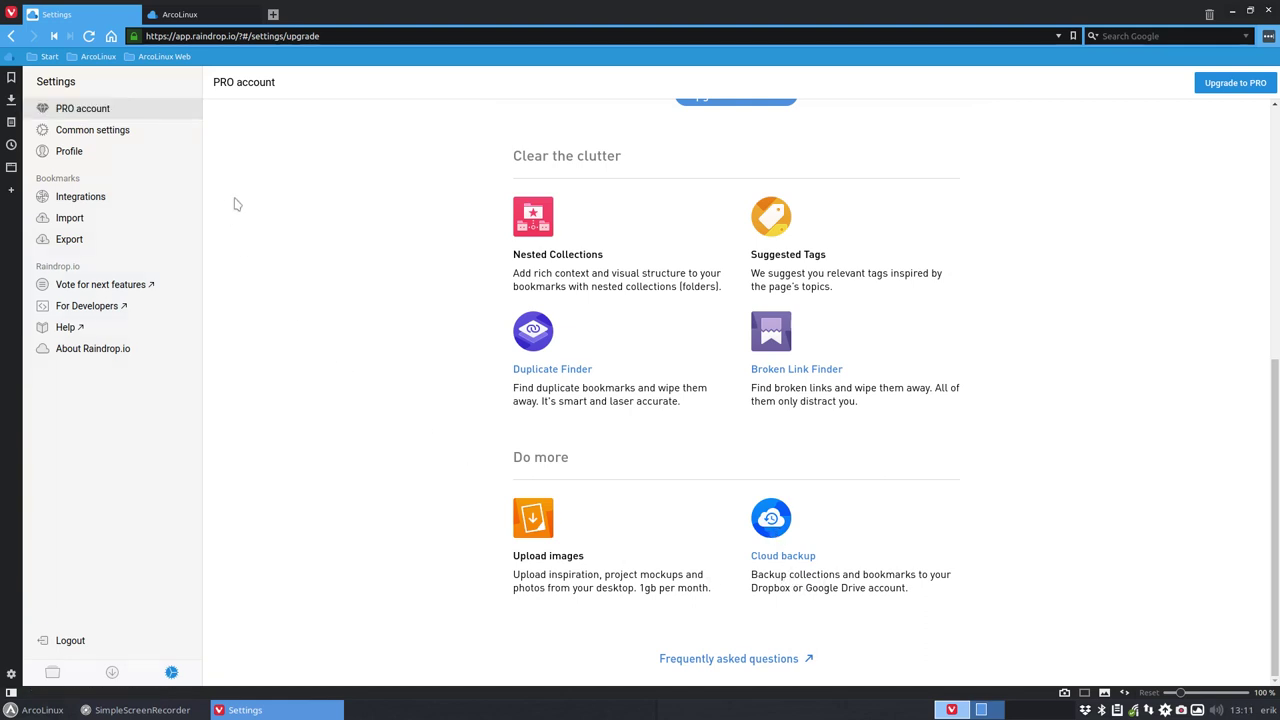
pyautogui.moveTo(177, 36); pyautogui.dragTo(320, 36)
pyautogui.click(272, 160)
# Give the ArcoLinux Web collection the Moodboard view and apply it to all collections.
pyautogui.click(10, 38)
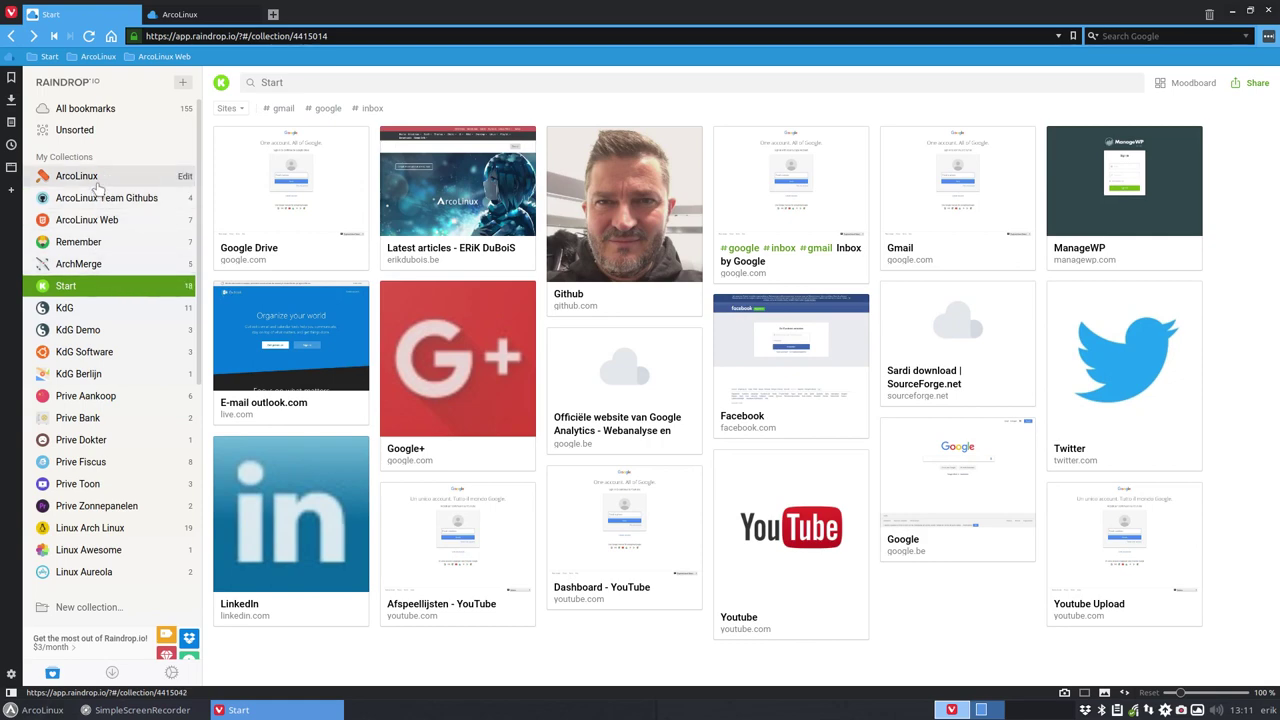
pyautogui.click(88, 219)
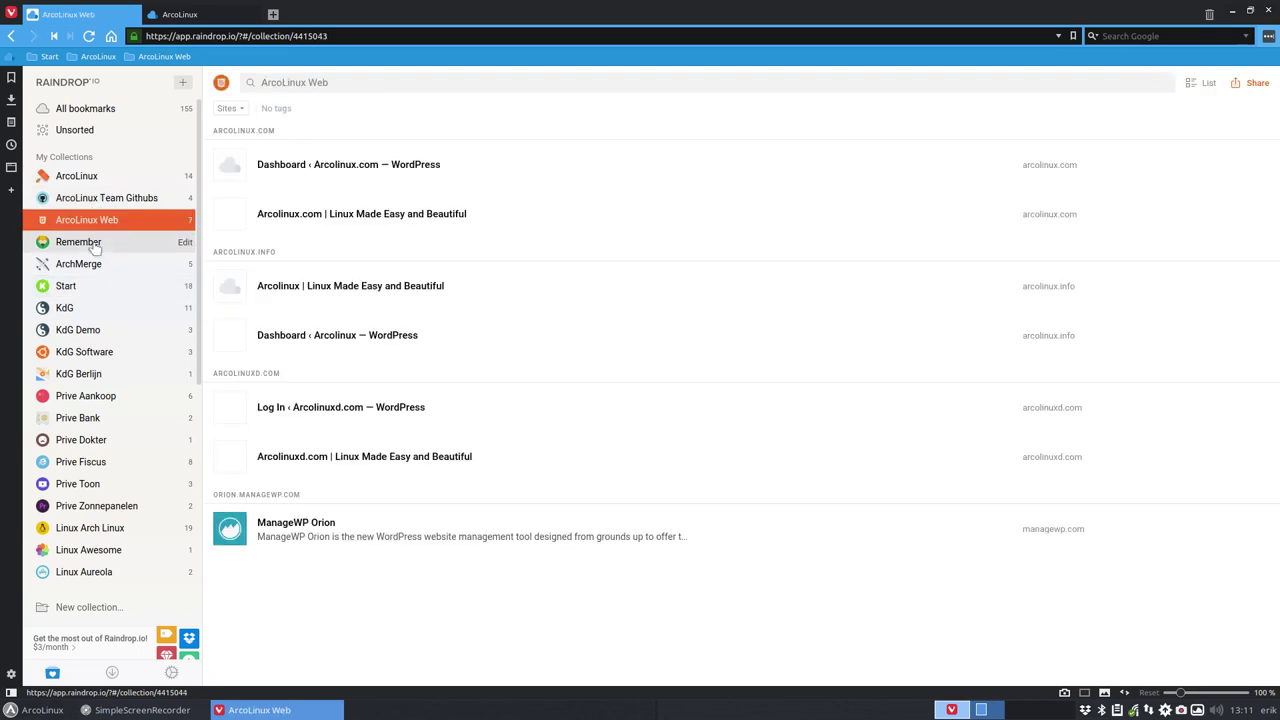
pyautogui.click(1198, 85)
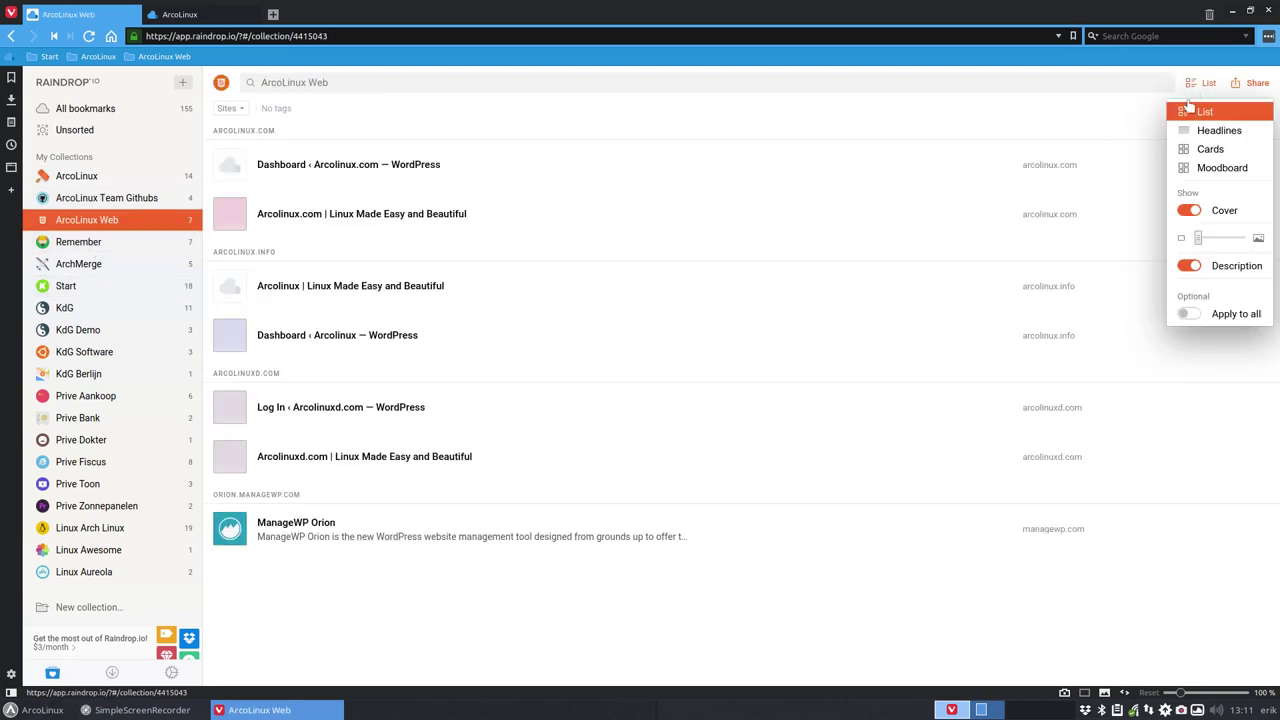
pyautogui.click(1218, 168)
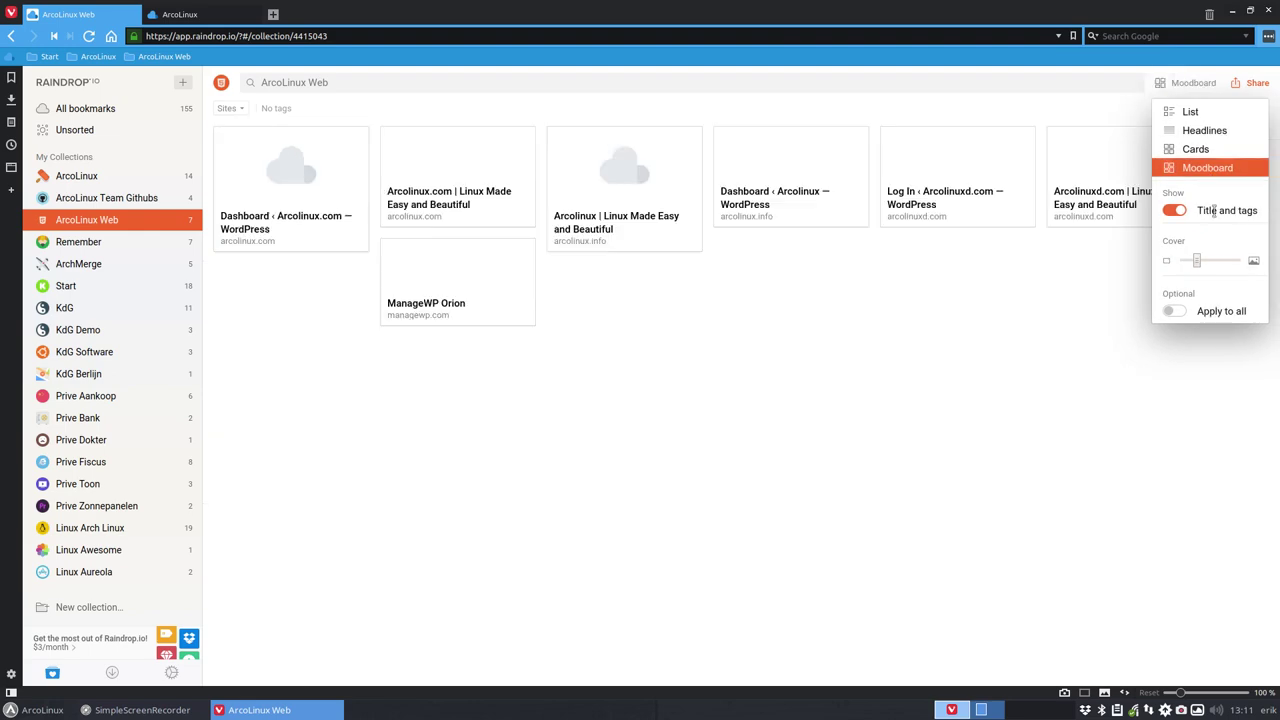
pyautogui.click(1174, 313)
# Check Start, KdG, KdG Demo, KdG Software, Prive Aankoop and Prive Bank, ending on ArcoLinux.
pyautogui.click(94, 286)
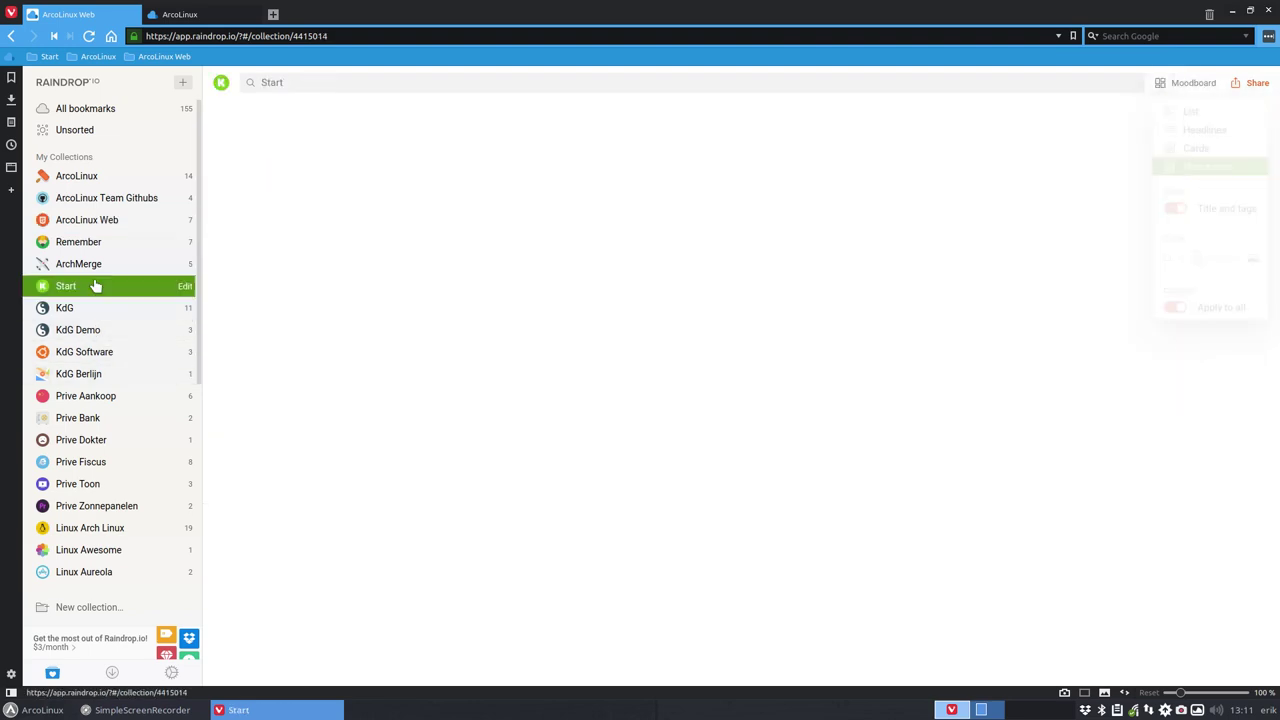
pyautogui.click(95, 310)
pyautogui.click(88, 330)
pyautogui.click(98, 352)
pyautogui.click(114, 395)
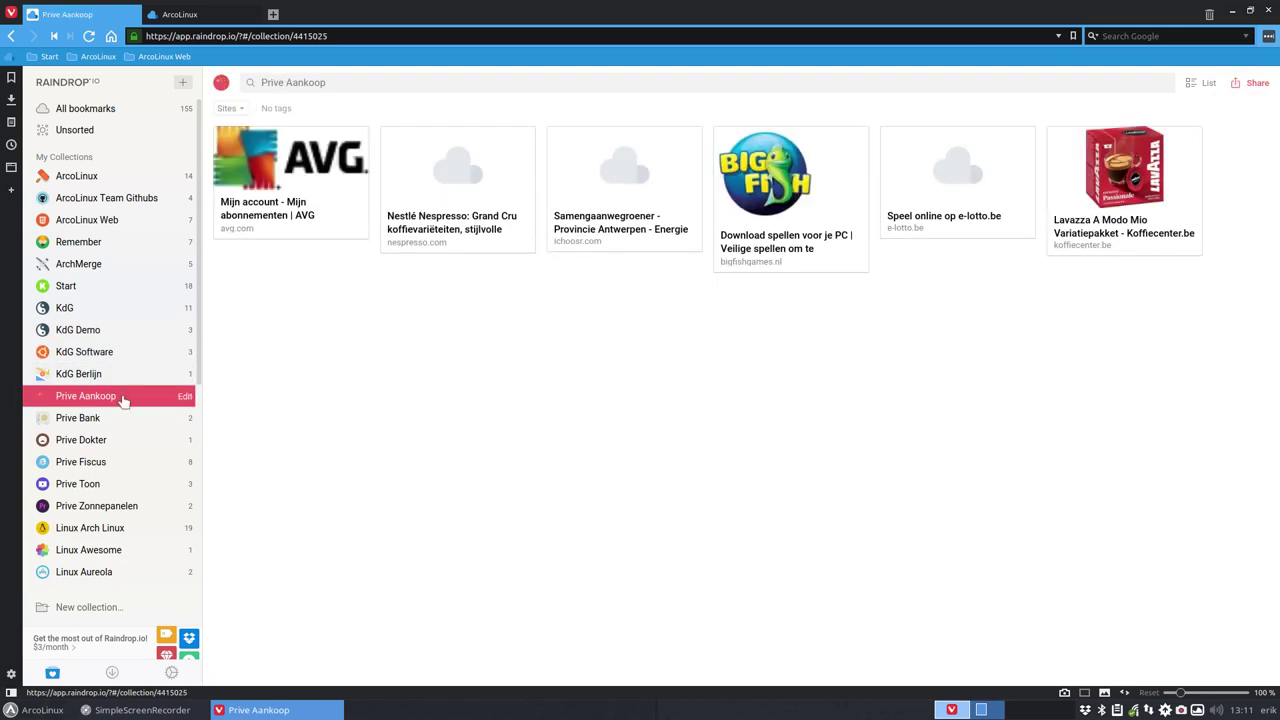
pyautogui.click(117, 419)
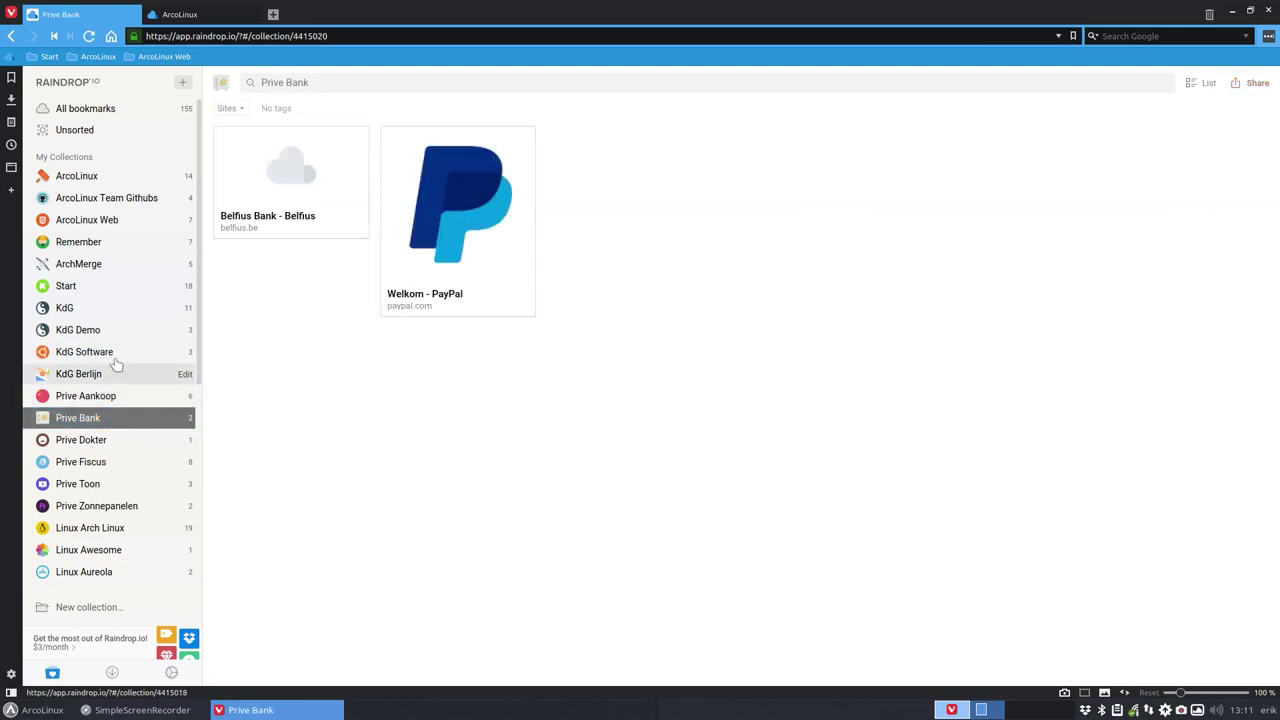
pyautogui.click(106, 312)
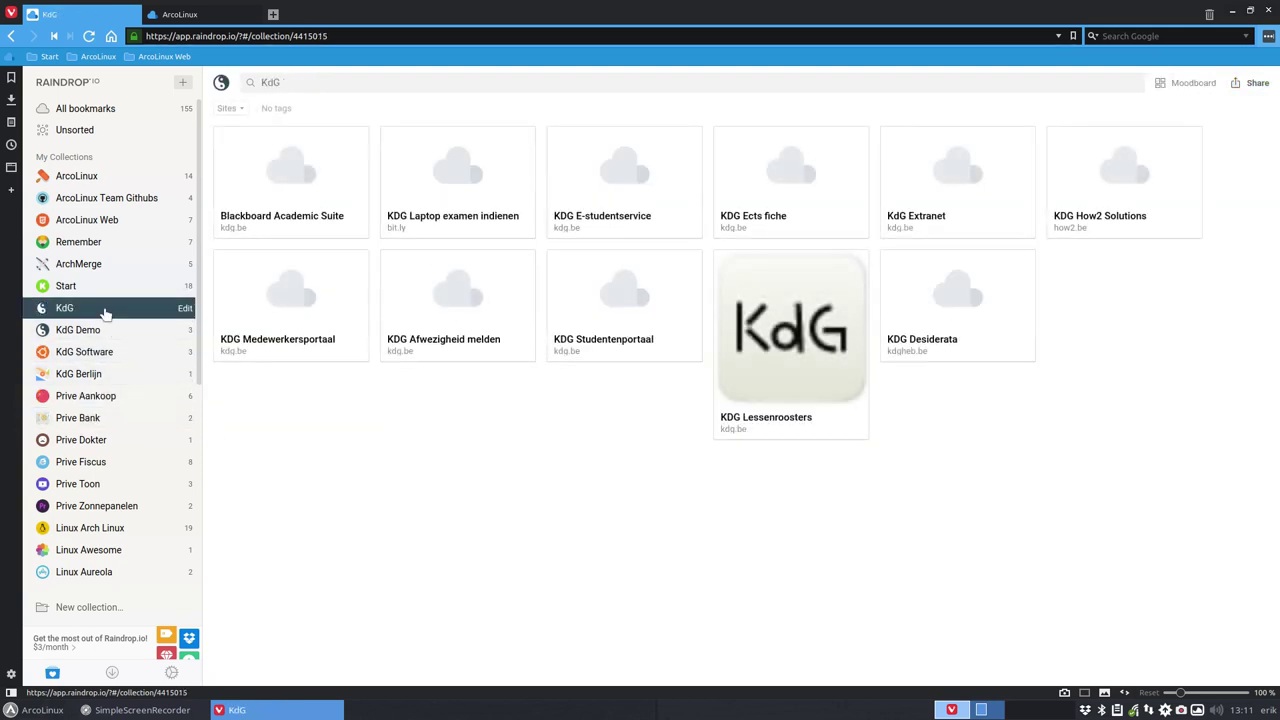
pyautogui.click(95, 177)
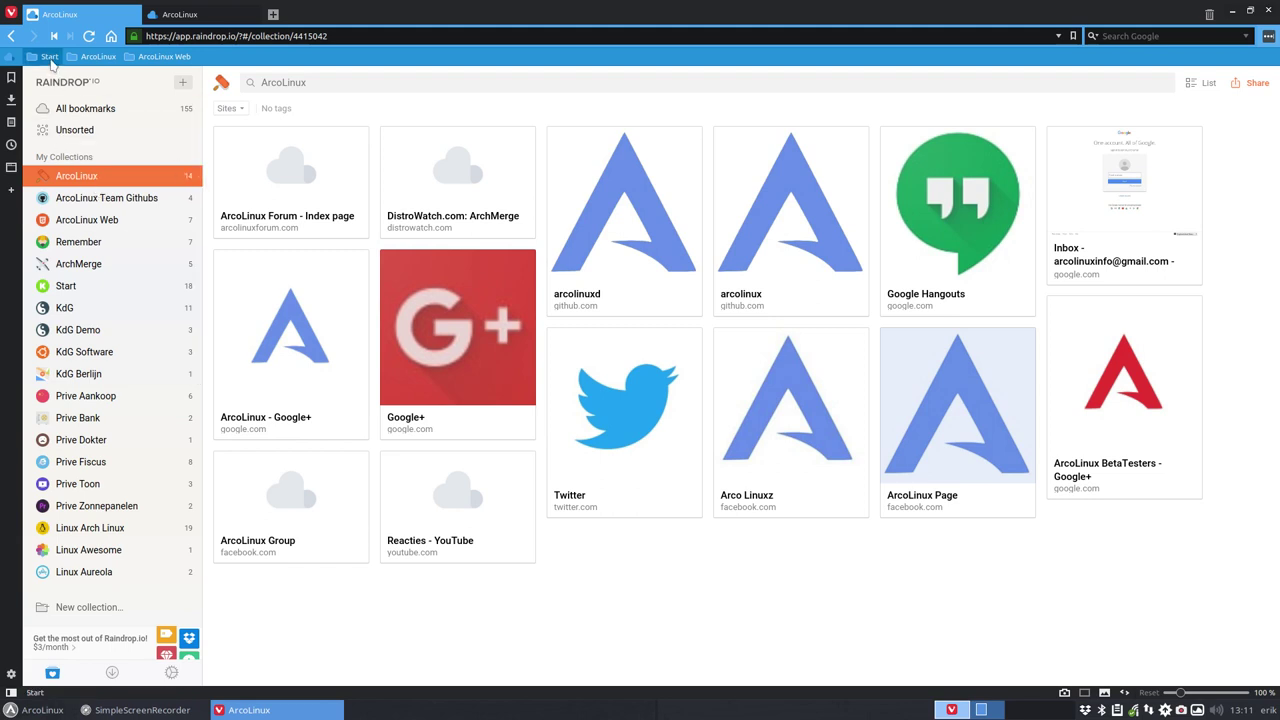
# Look through the synced Start, ArcoLinux and ArcoLinux Web bookmark bar folders.
pyautogui.click(49, 56)
pyautogui.click(92, 57)
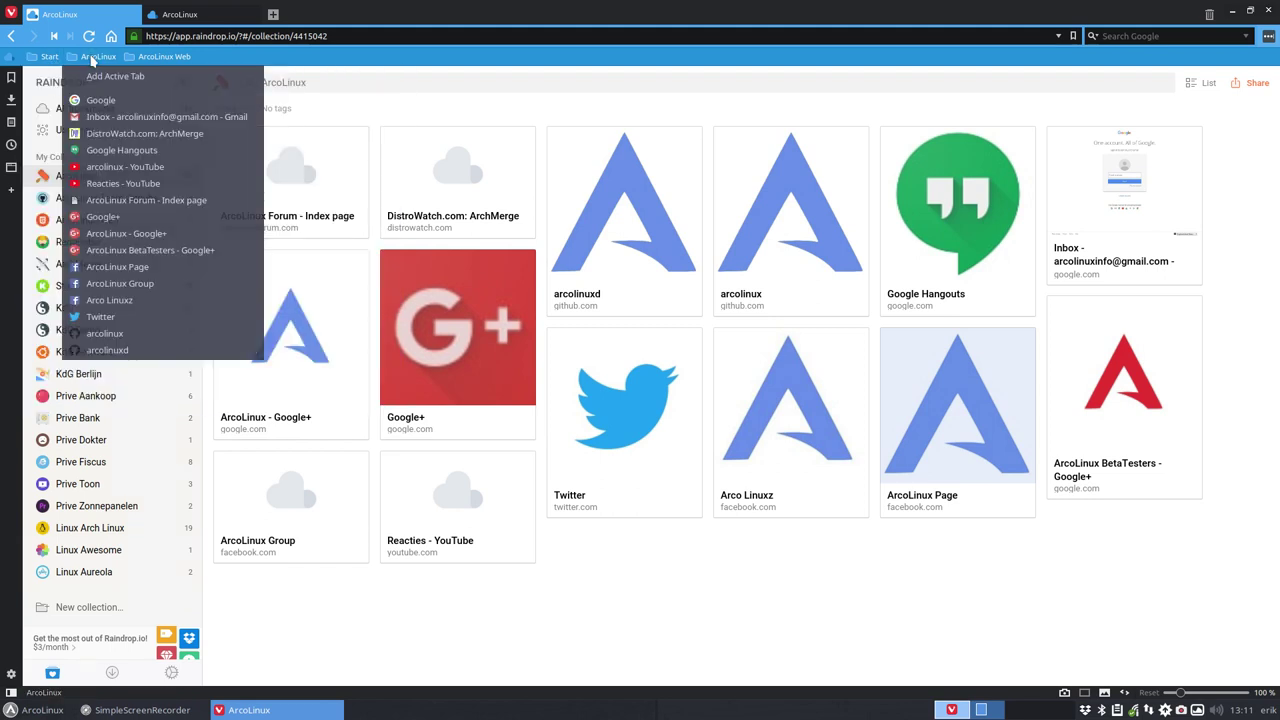
pyautogui.click(152, 58)
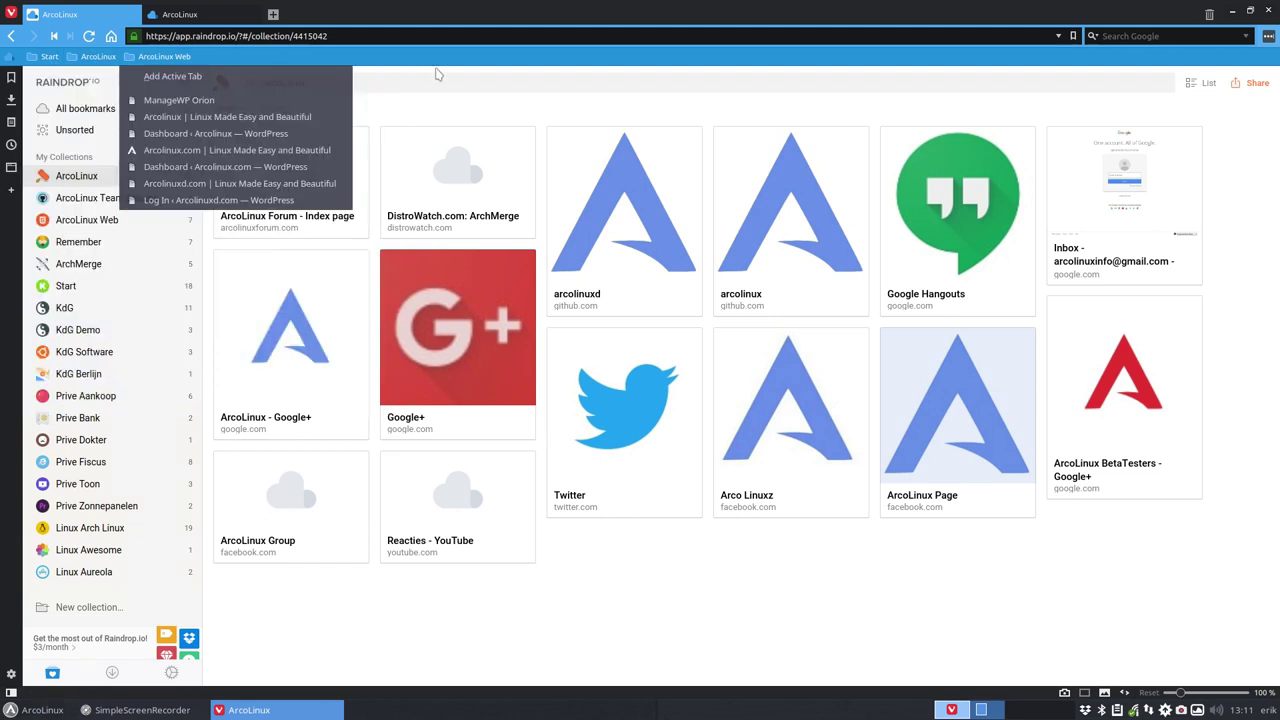
pyautogui.click(457, 60)
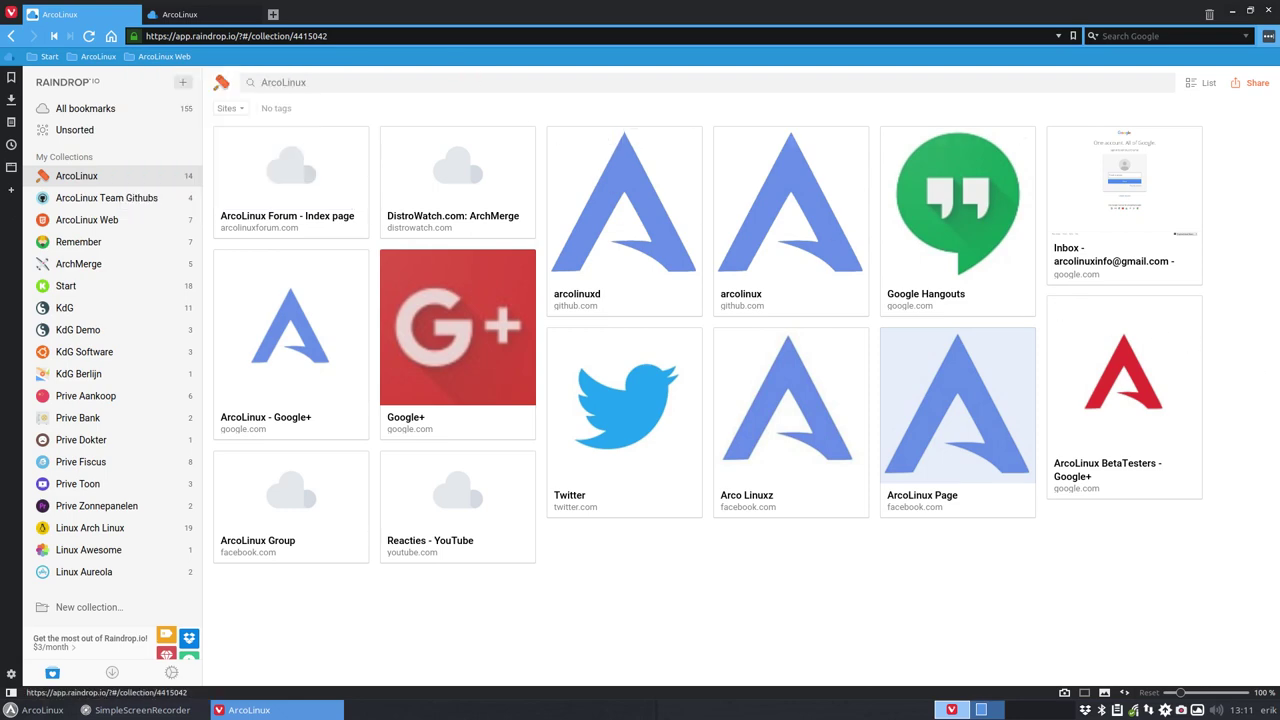